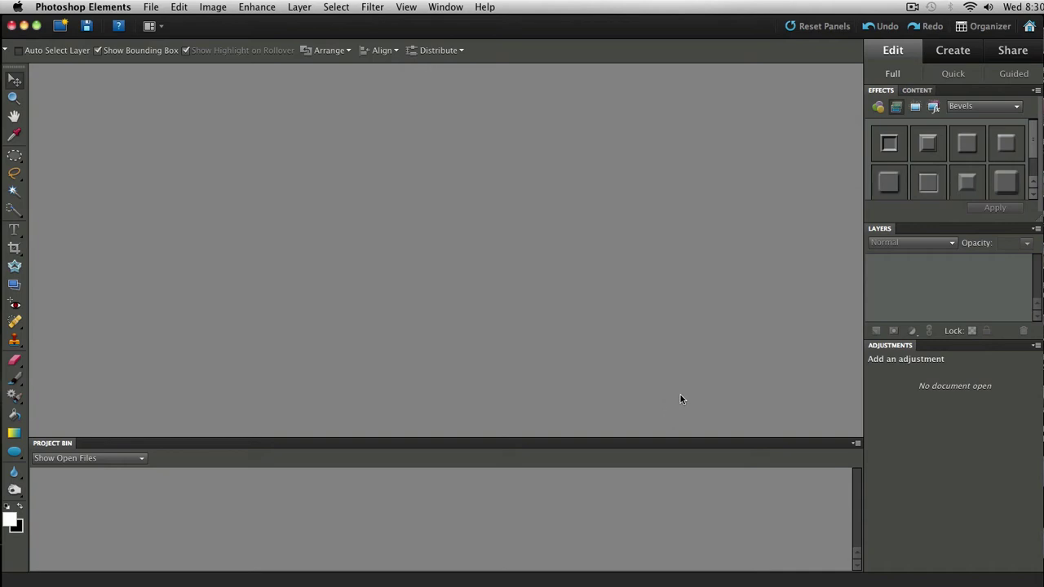
pyautogui.click(156, 10)
pyautogui.click(167, 35)
pyautogui.click(407, 144)
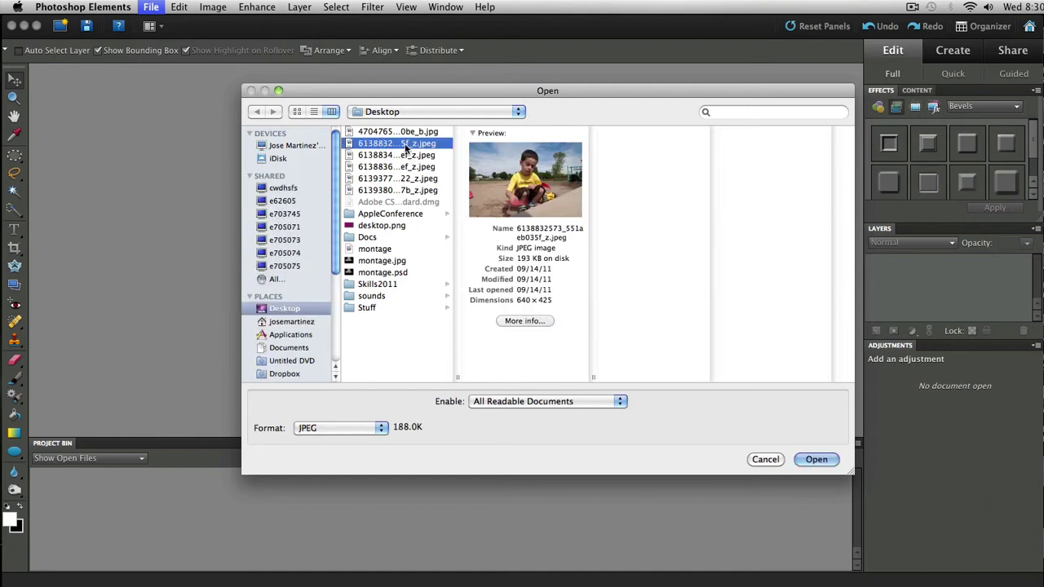
pyautogui.click(809, 463)
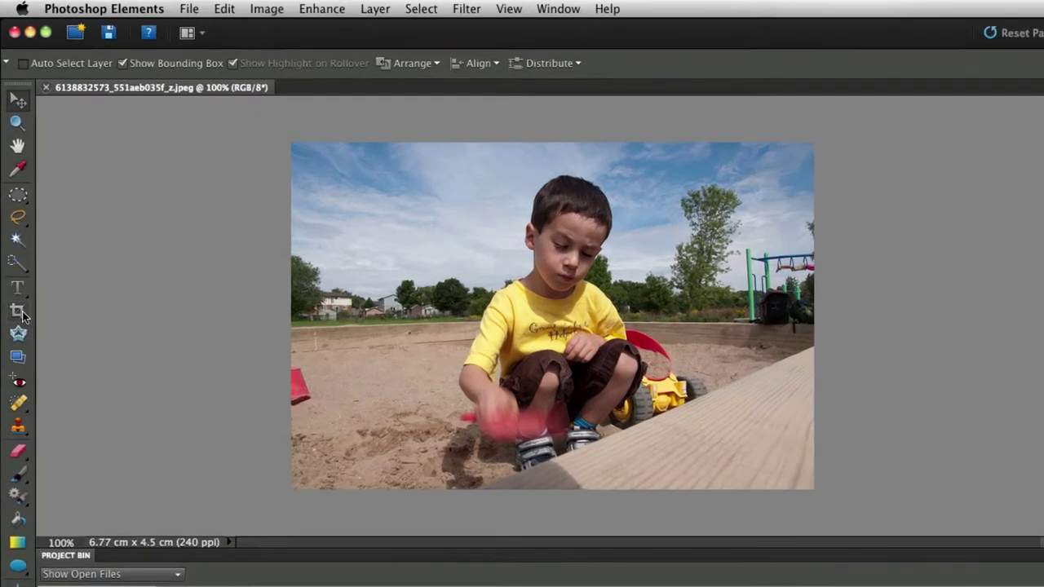
# Set the Crop tool to a 5 x 5 in aspect ratio at 150 pixels/inch.
pyautogui.click(15, 248)
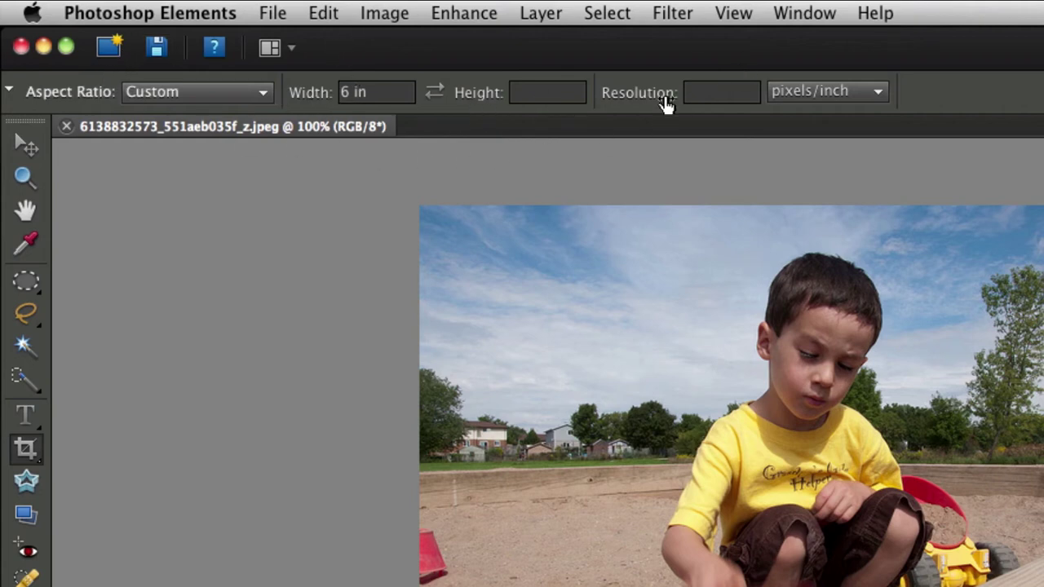
pyautogui.click(264, 98)
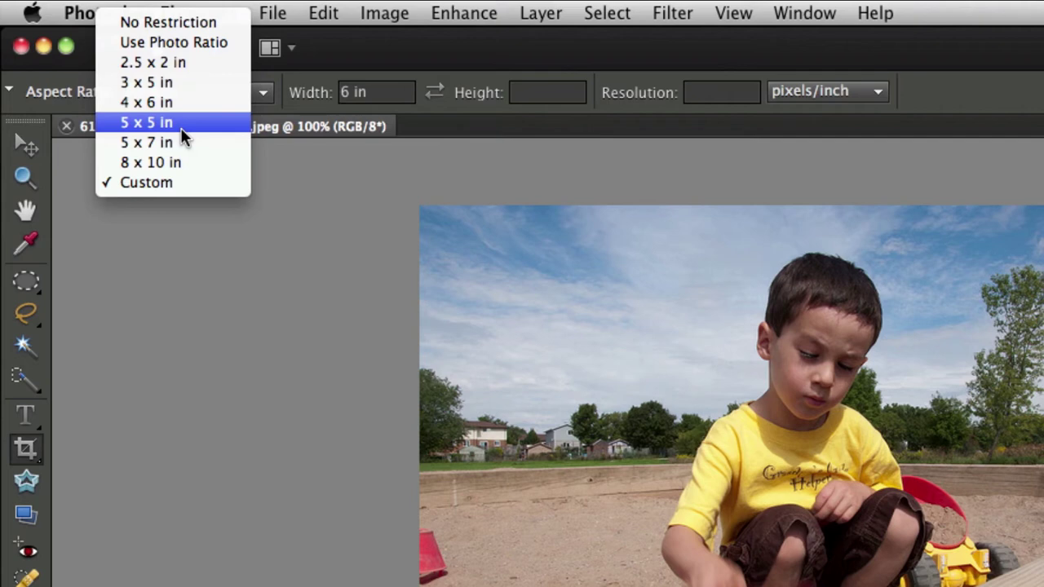
pyautogui.click(180, 128)
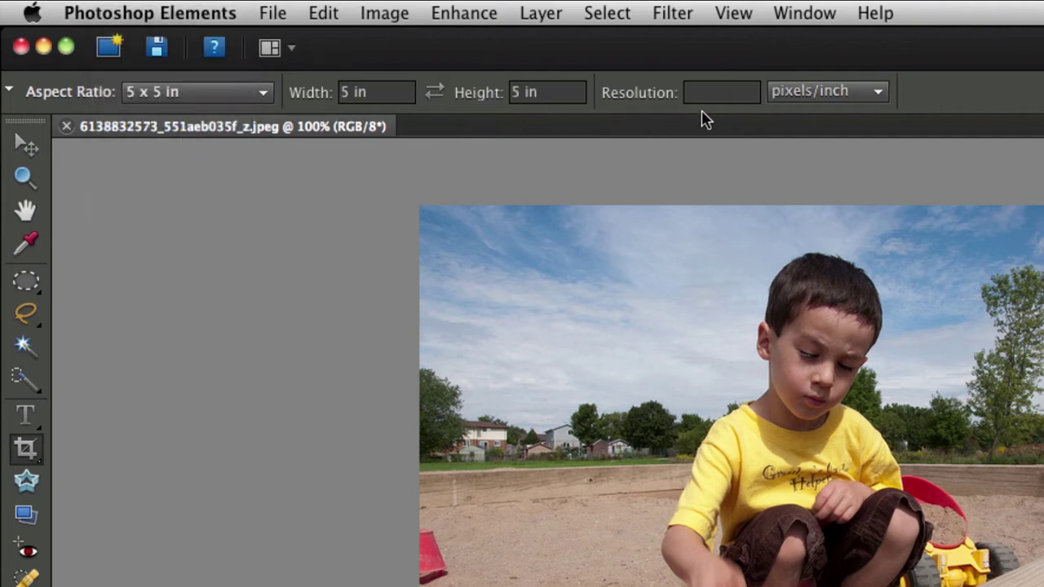
pyautogui.click(726, 96)
pyautogui.write('150')
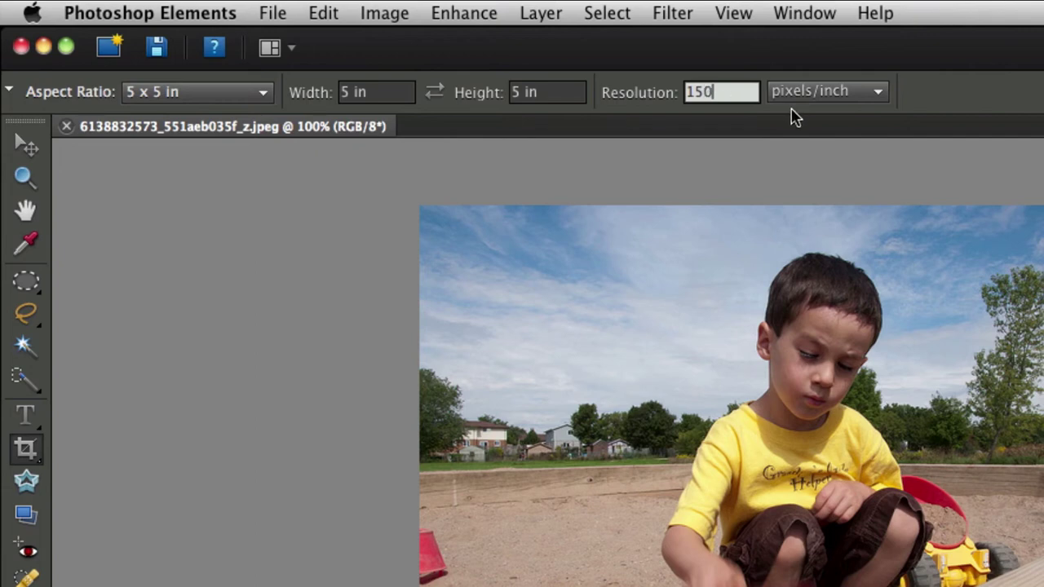
pyautogui.press('Return')
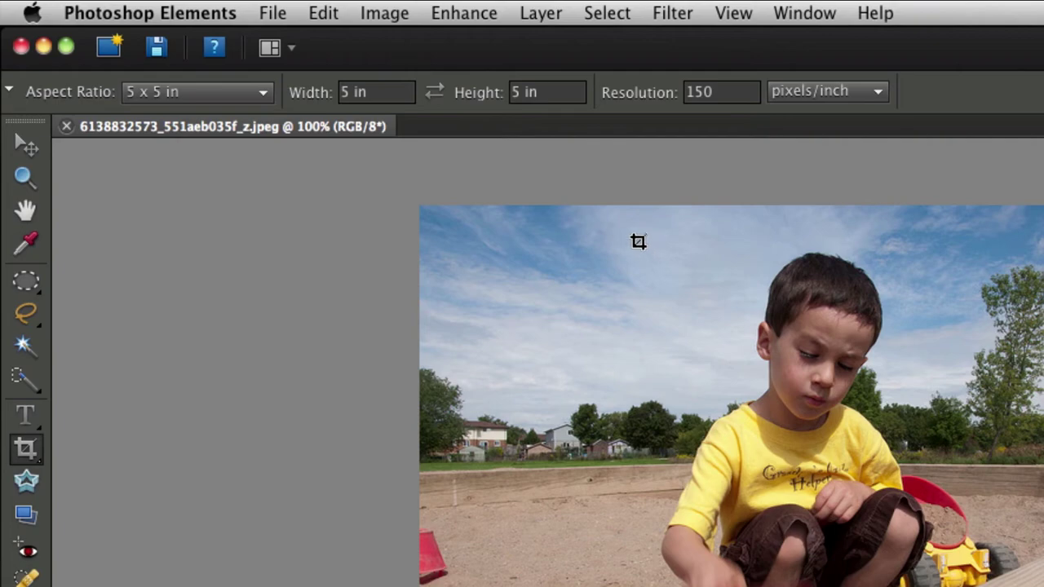
# Draw the square crop over the boy, apply it, and zoom out to view the result.
pyautogui.moveTo(638, 237); pyautogui.dragTo(1043, 586)
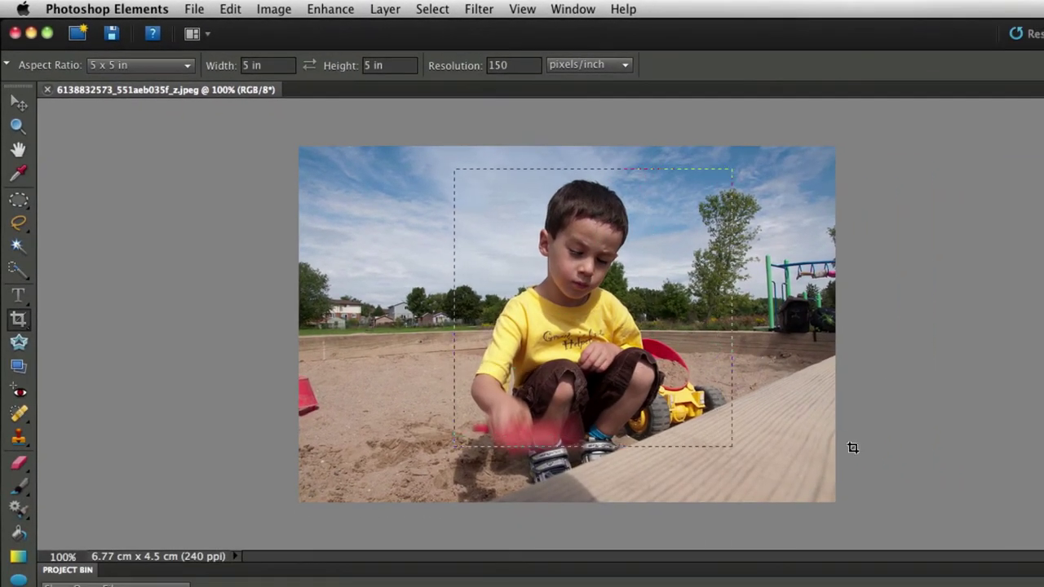
pyautogui.moveTo(892, 476); pyautogui.dragTo(892, 476)
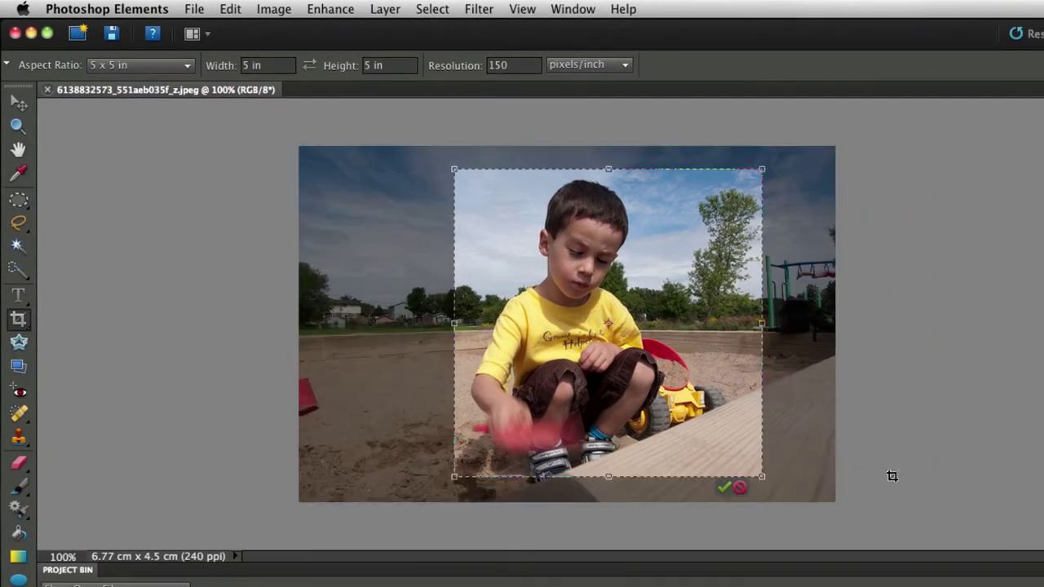
pyautogui.click(724, 488)
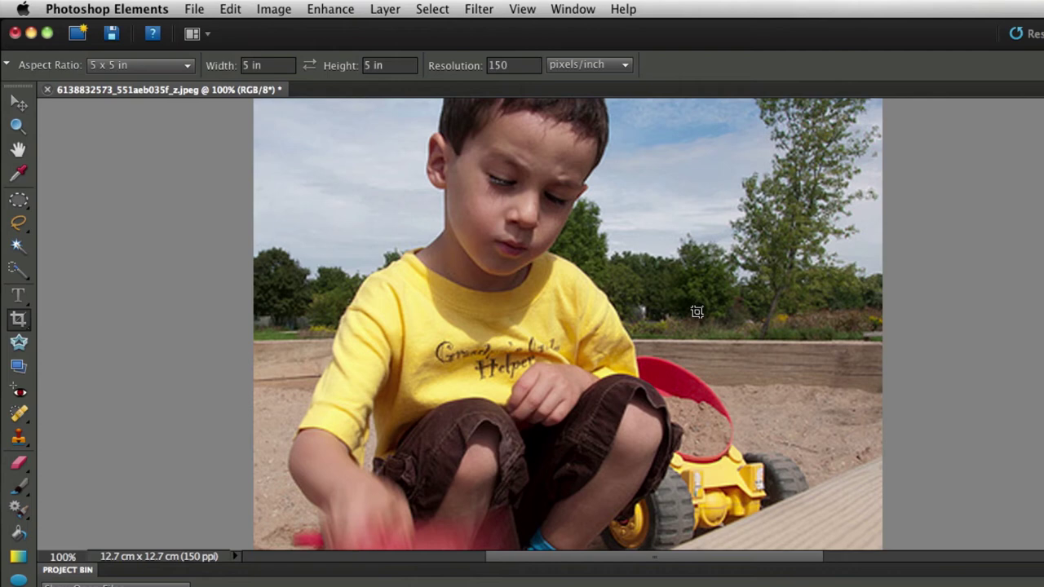
pyautogui.scroll(-2, 342, 186)
pyautogui.scroll(2, 310, 181)
pyautogui.press('super+minus')
pyautogui.press('super+minus')
pyautogui.press('super+minus')
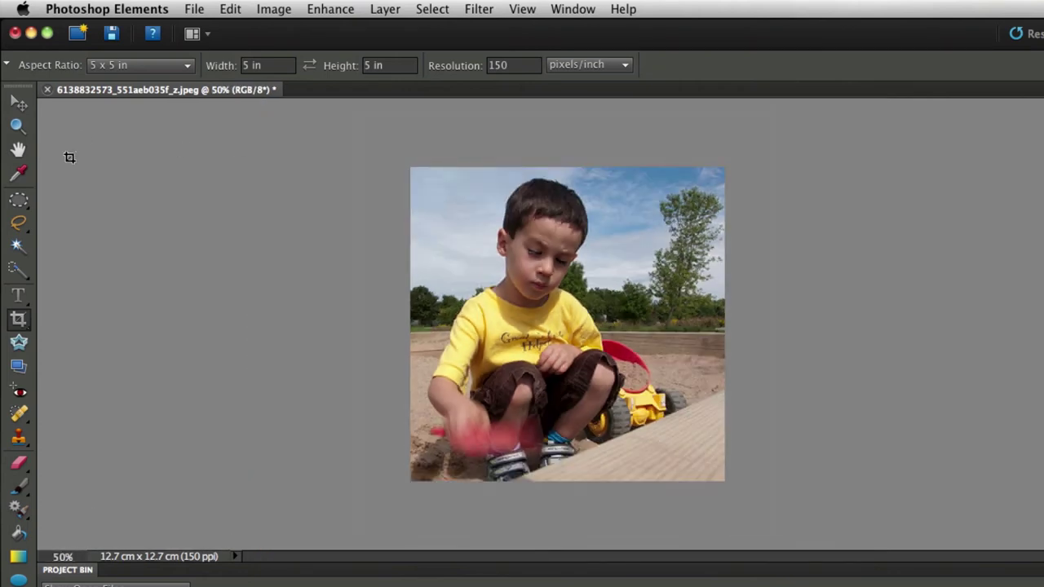
# Set the canvas size to 39 cm wide by 39 cm high with a White extension colour.
pyautogui.click(20, 104)
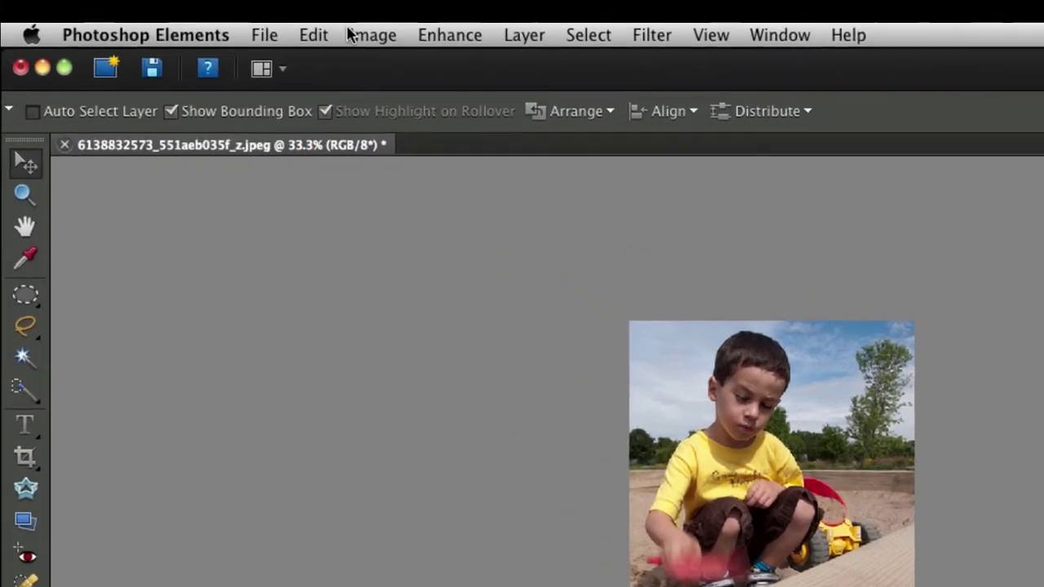
pyautogui.click(266, 11)
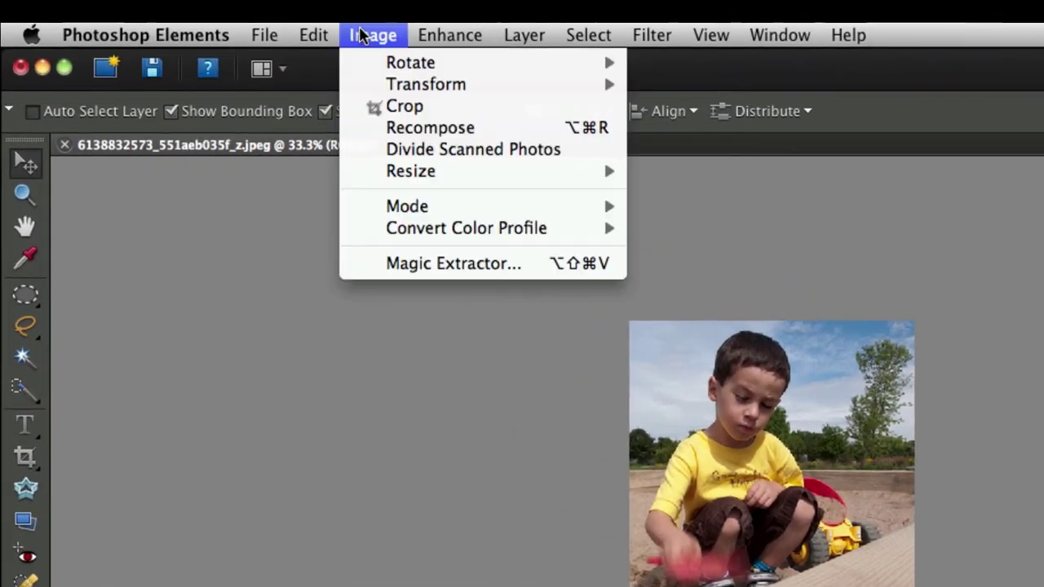
pyautogui.moveTo(507, 172)
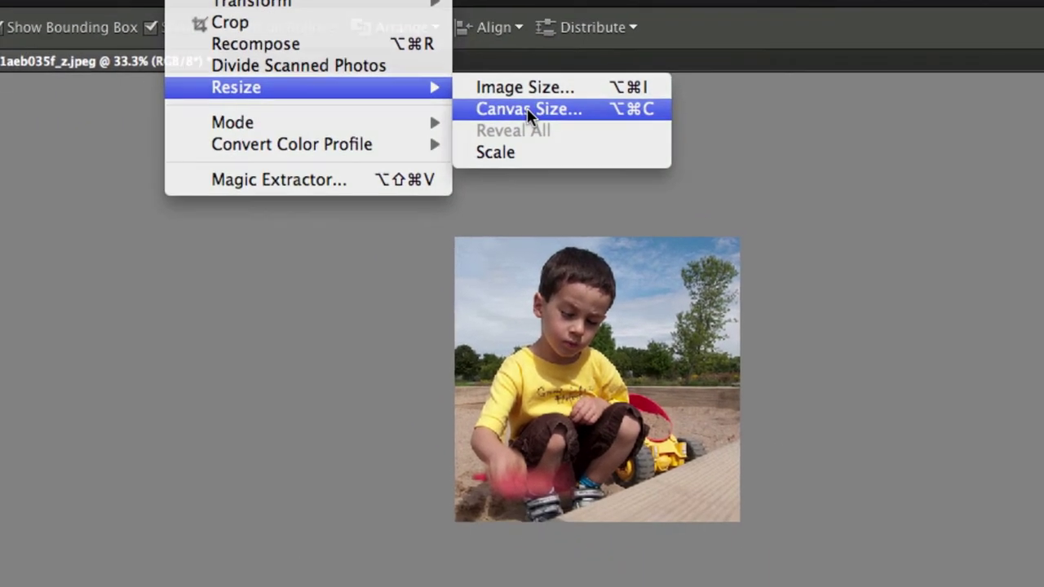
pyautogui.click(660, 193)
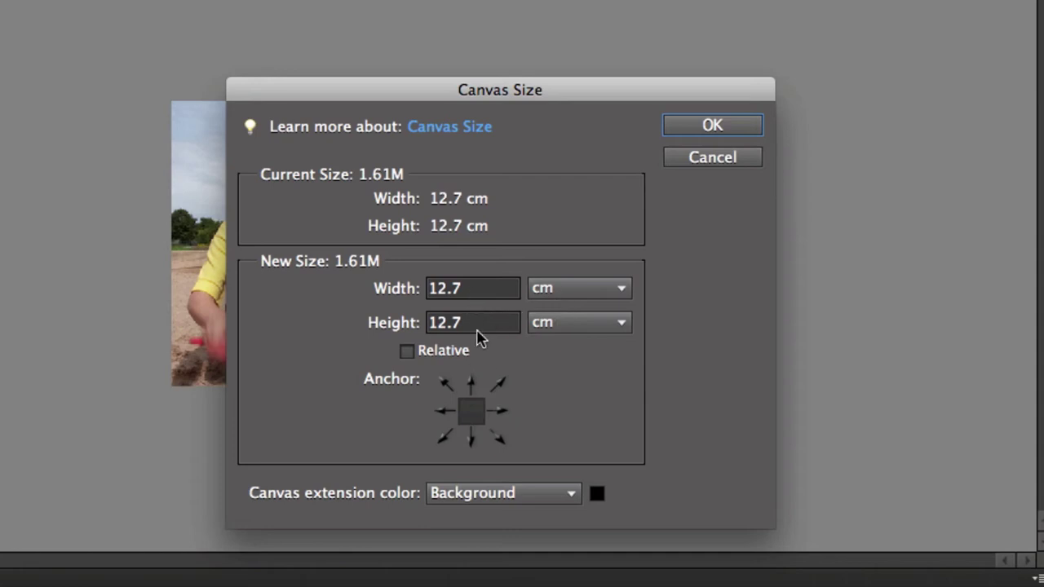
pyautogui.moveTo(479, 290); pyautogui.dragTo(329, 295)
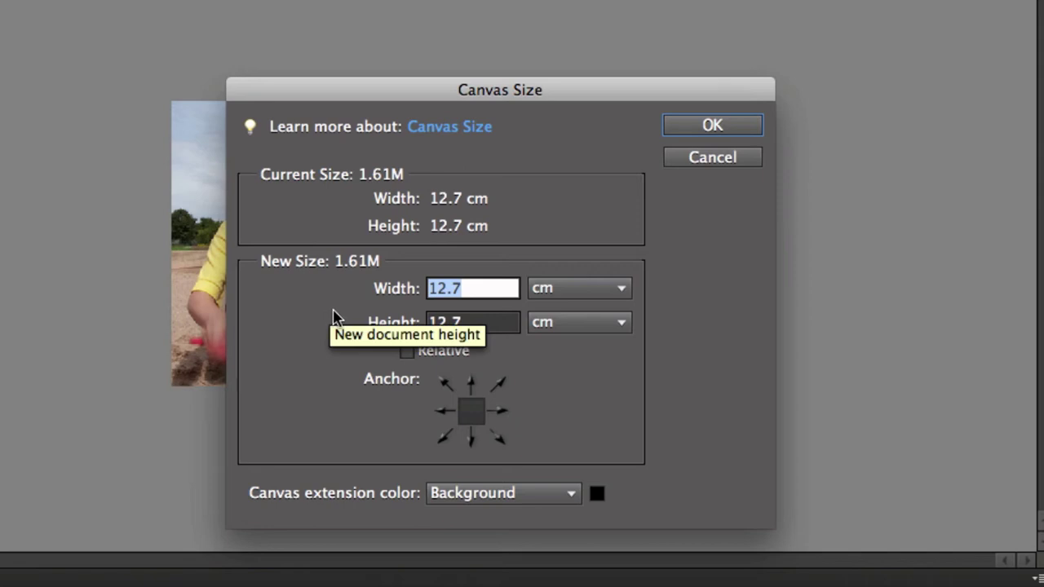
pyautogui.write('39')
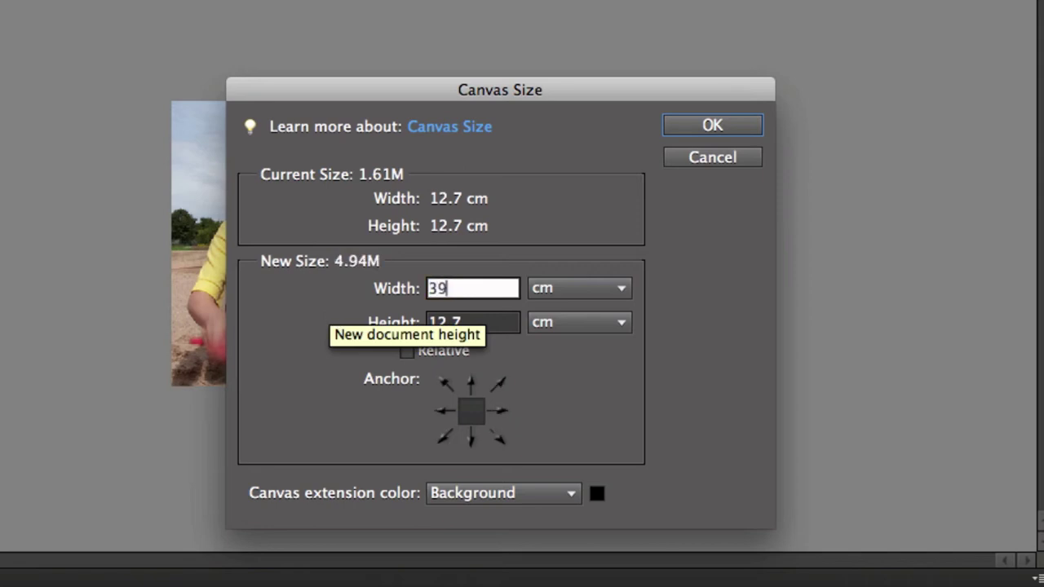
pyautogui.press('Tab')
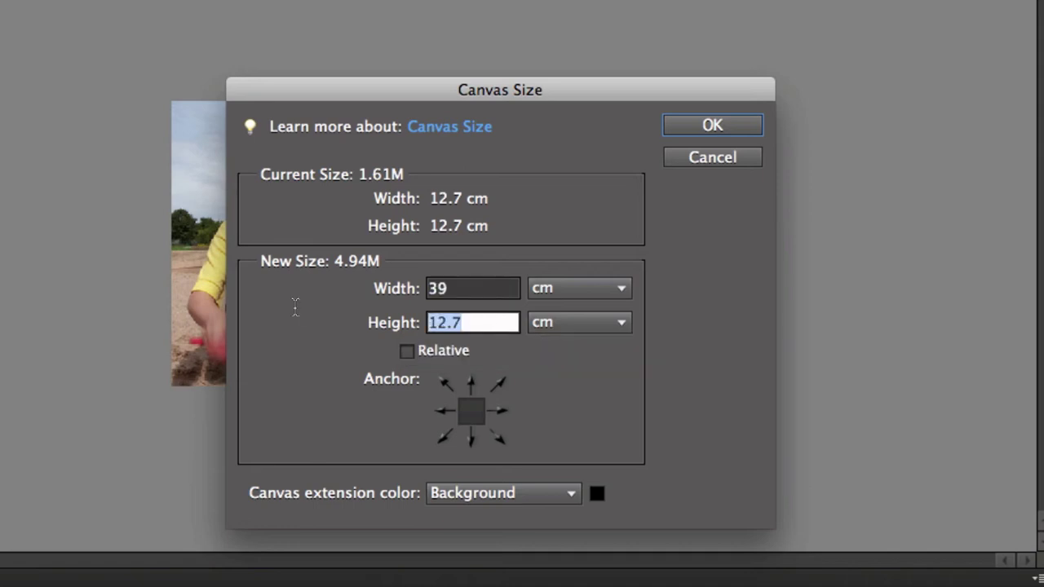
pyautogui.write('39')
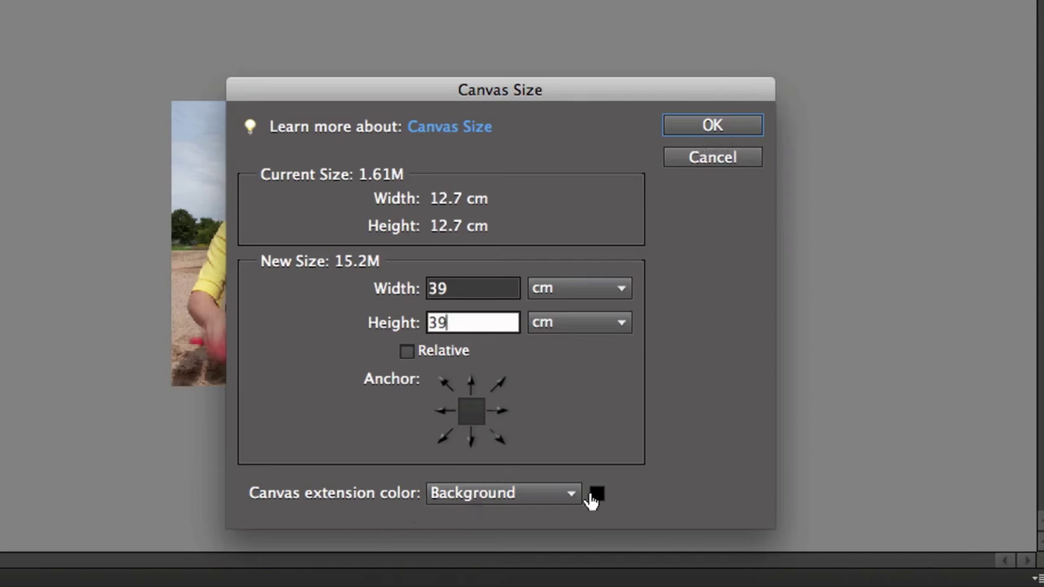
pyautogui.click(575, 495)
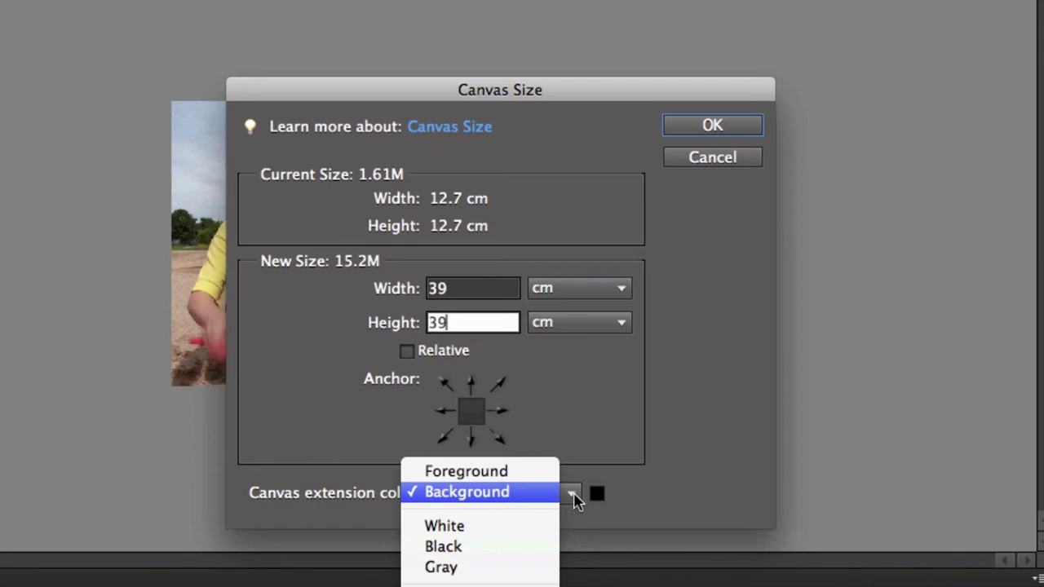
pyautogui.click(543, 527)
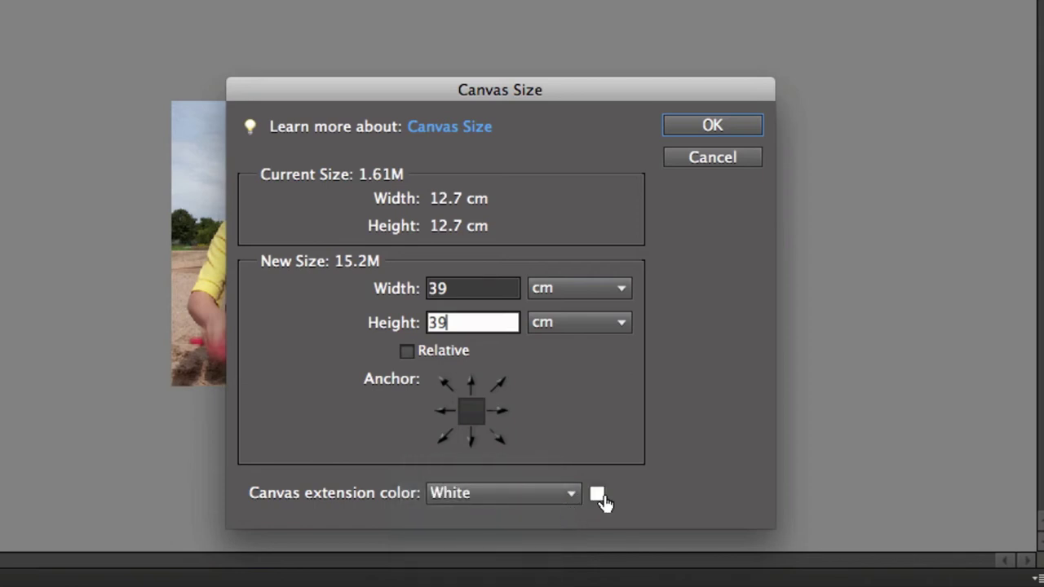
pyautogui.click(722, 126)
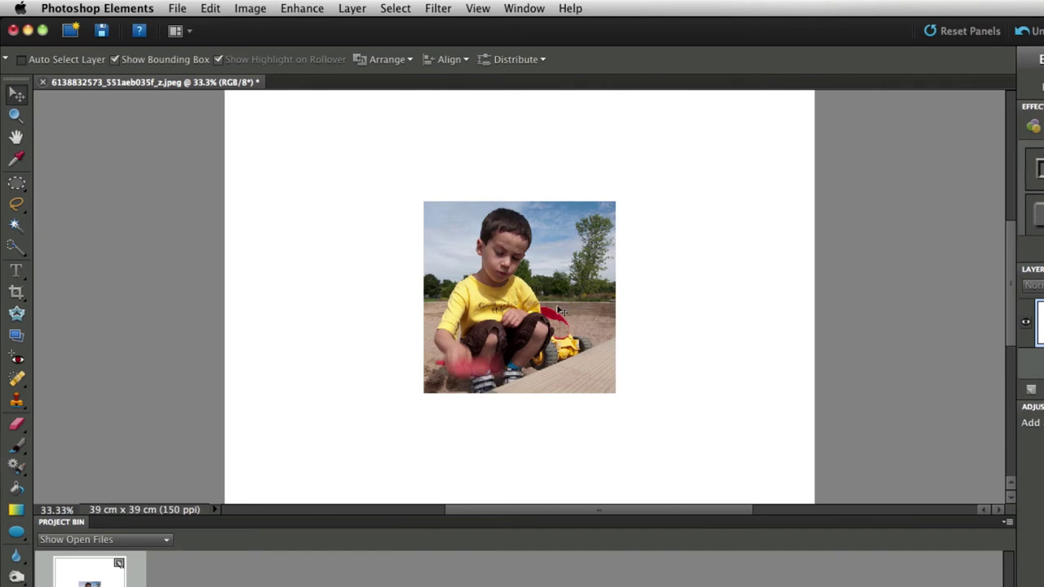
pyautogui.press('super+minus')
pyautogui.press('super+minus')
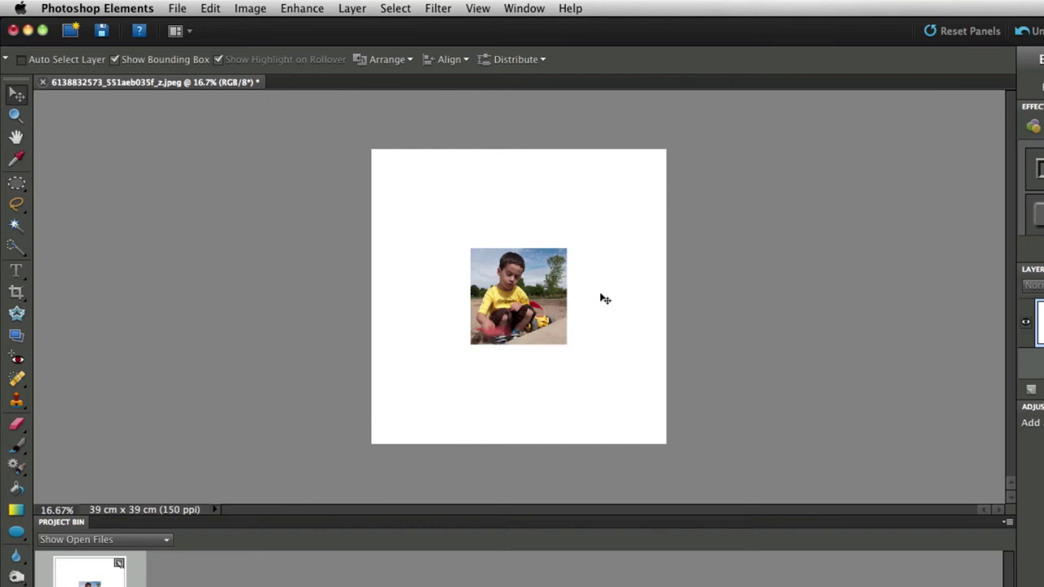
pyautogui.click(184, 14)
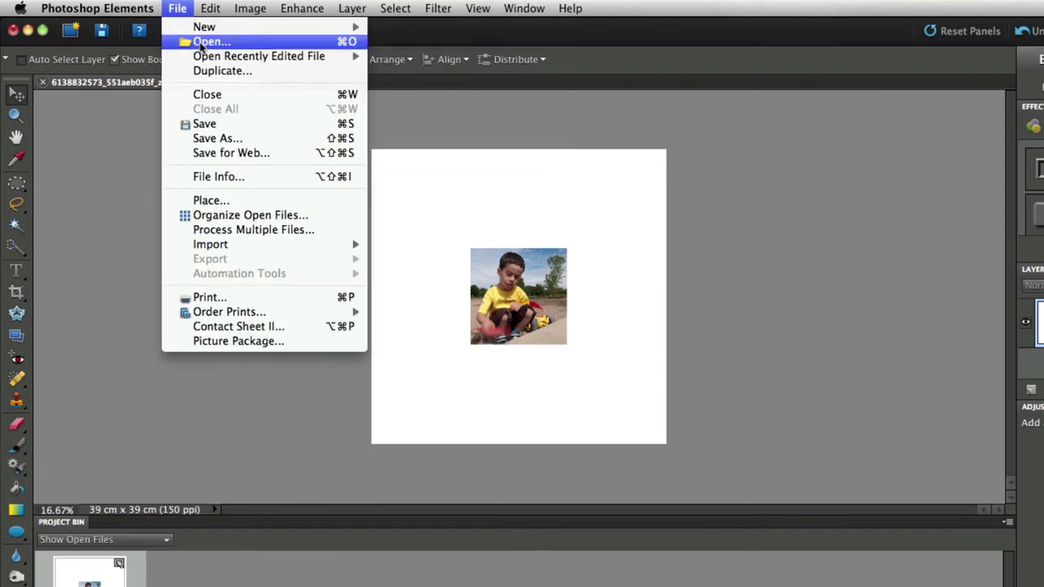
pyautogui.click(203, 39)
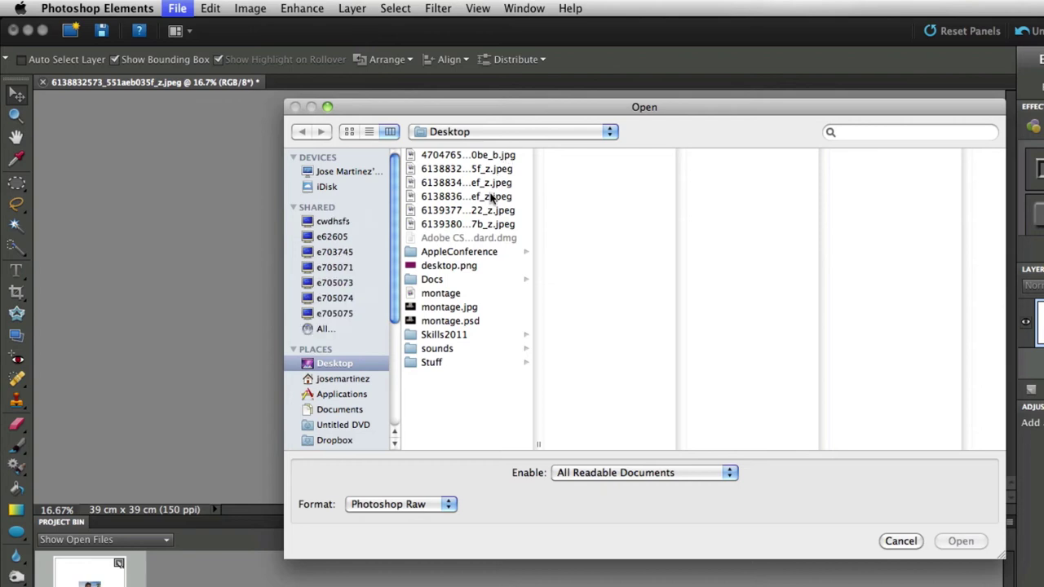
pyautogui.click(489, 197)
pyautogui.click(494, 185)
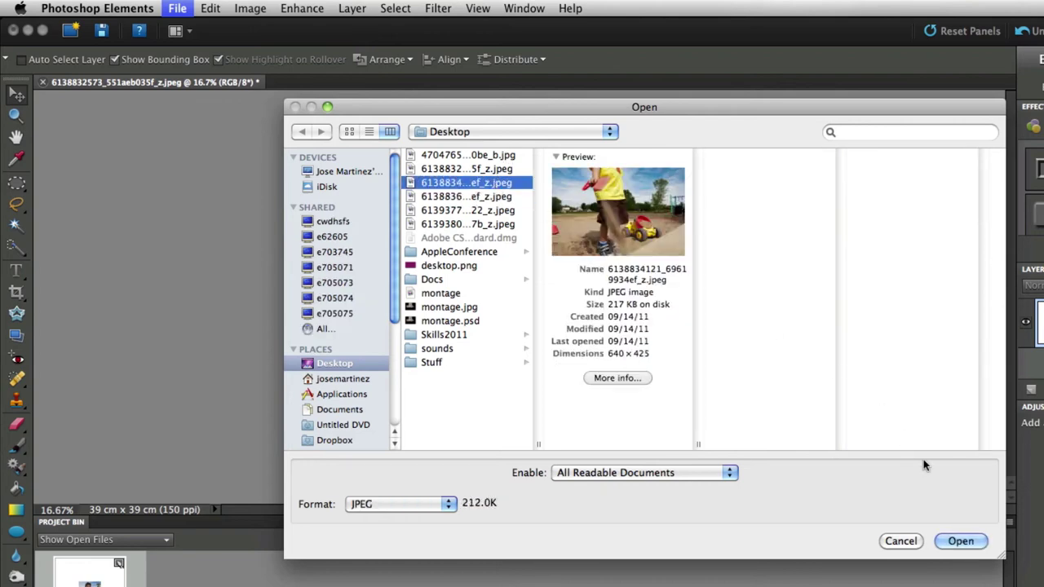
pyautogui.click(953, 541)
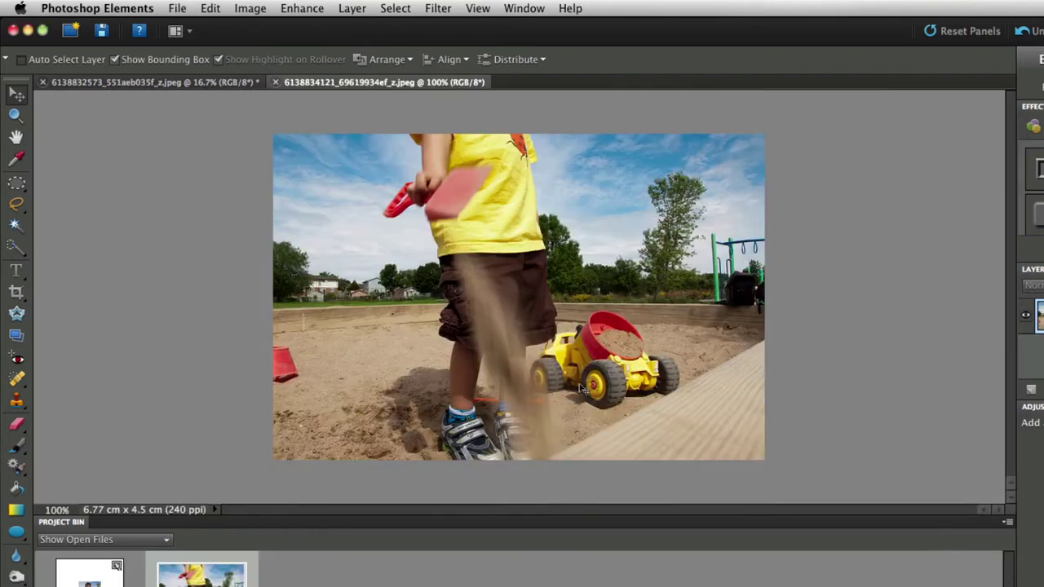
# Crop the photo to a 5 x 5 in square over the boy's shorts and the yellow truck.
pyautogui.click(16, 292)
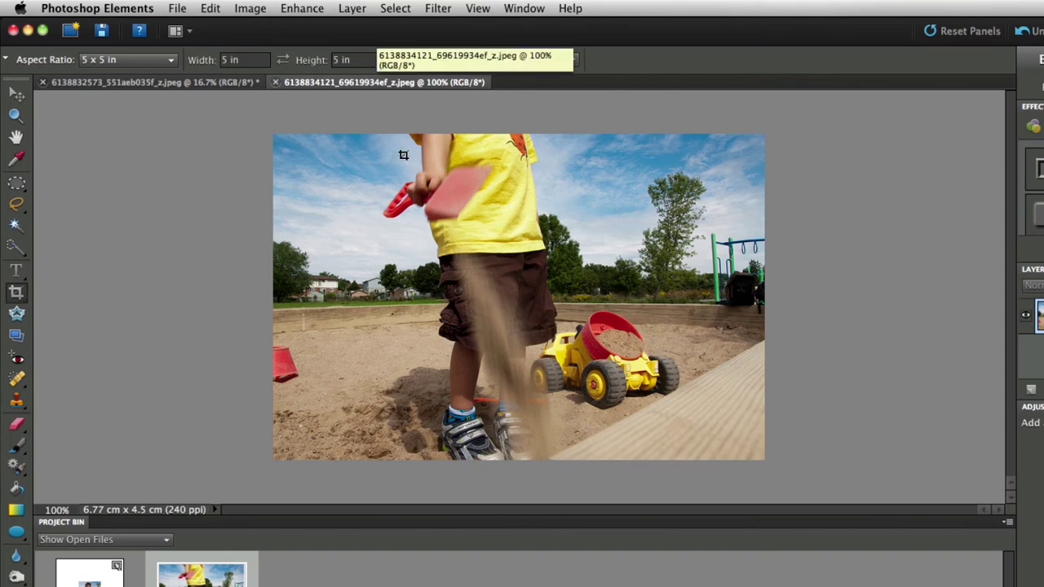
pyautogui.moveTo(389, 134); pyautogui.dragTo(697, 330)
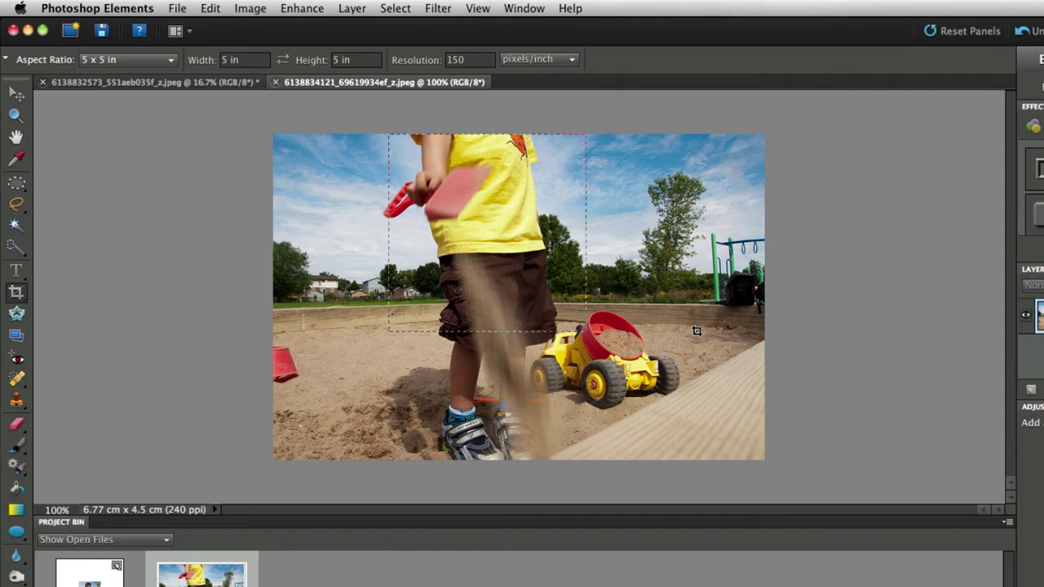
pyautogui.moveTo(445, 263); pyautogui.dragTo(491, 334)
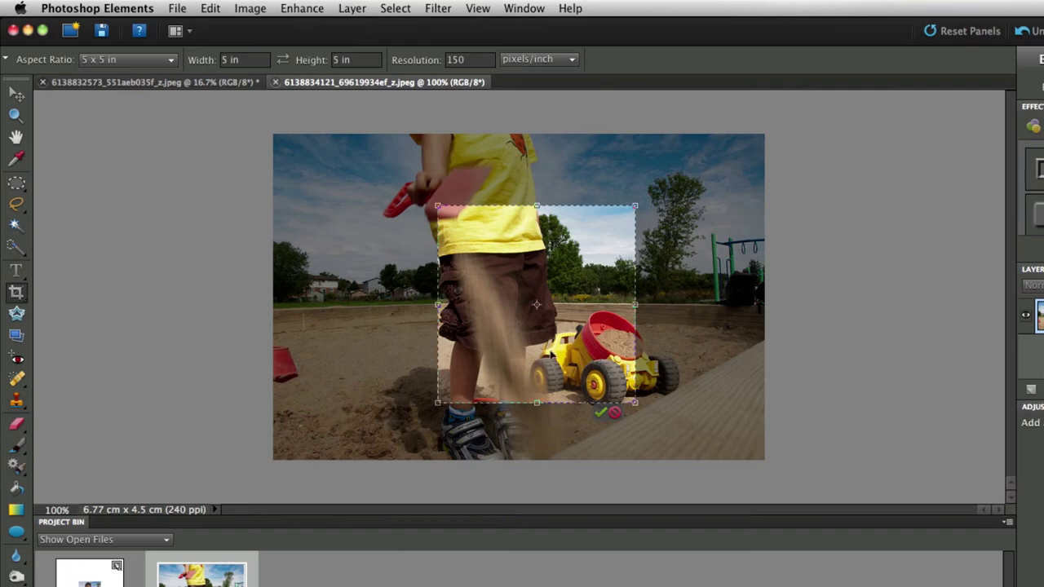
pyautogui.moveTo(572, 294); pyautogui.dragTo(567, 291)
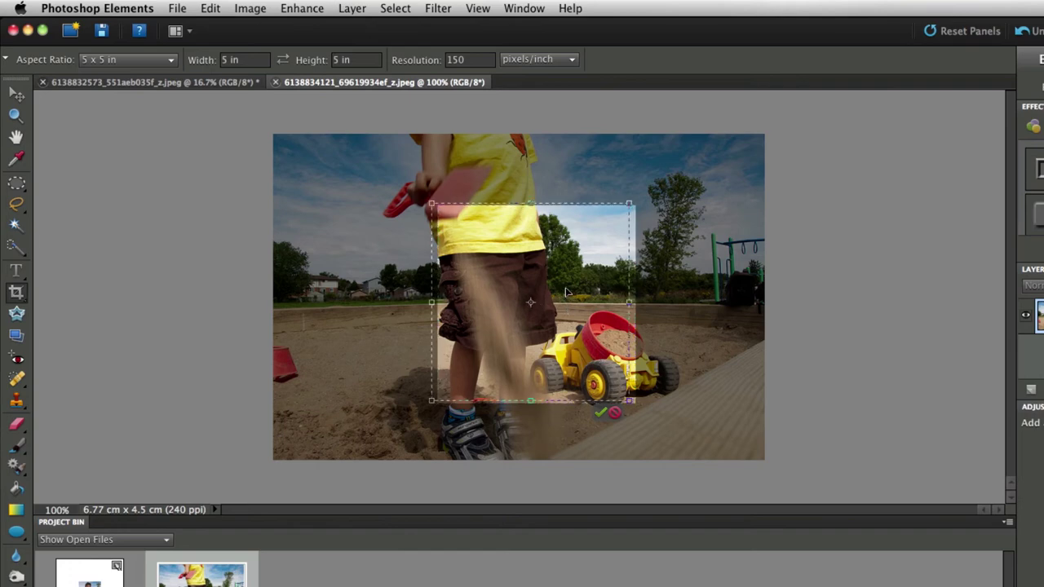
pyautogui.click(600, 413)
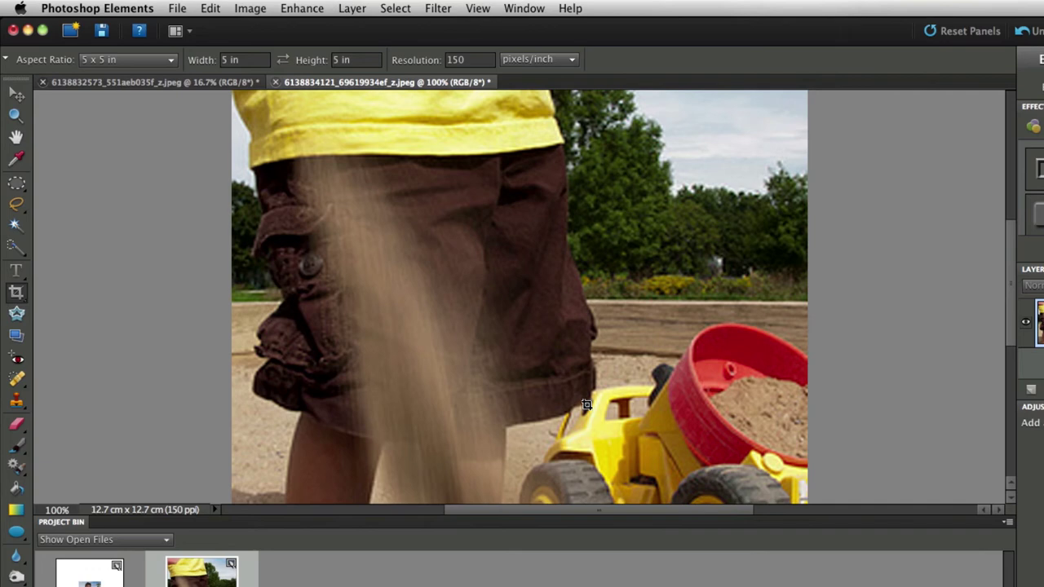
pyautogui.press('super+minus')
pyautogui.press('super+minus')
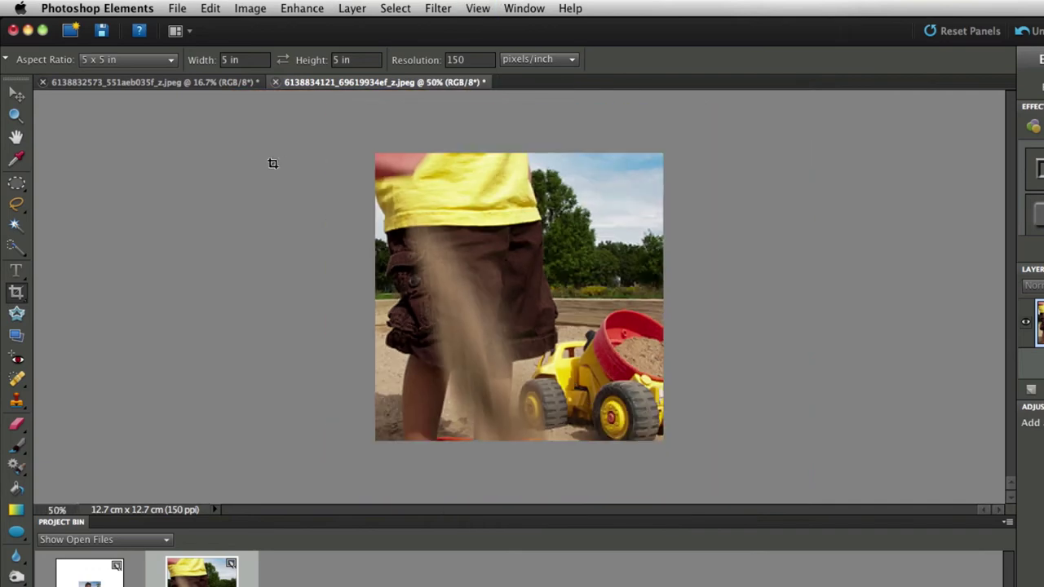
# Move the cropped sand photo onto the montage canvas, right of the boy photo.
pyautogui.click(17, 95)
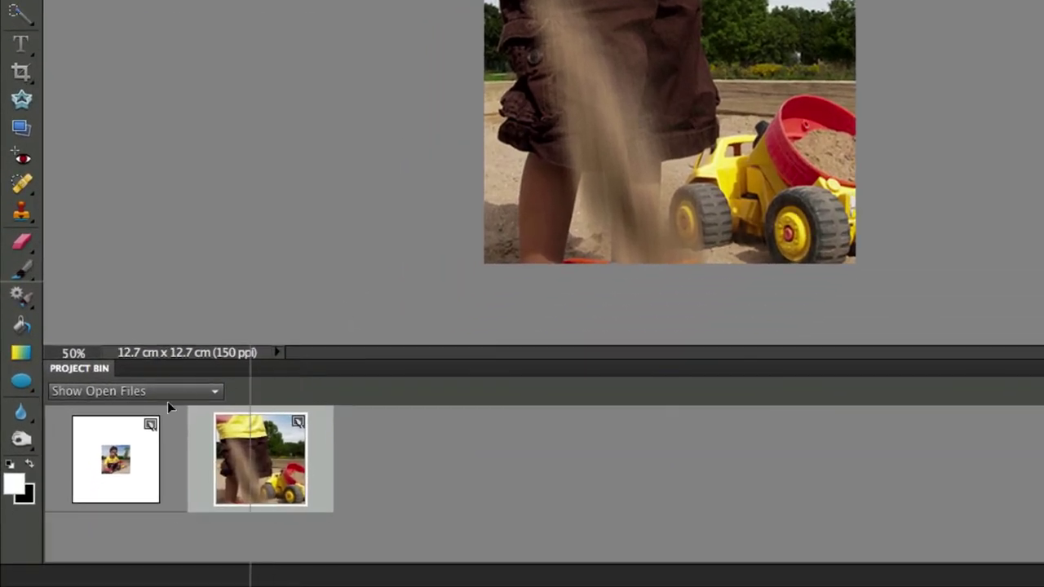
pyautogui.click(121, 463)
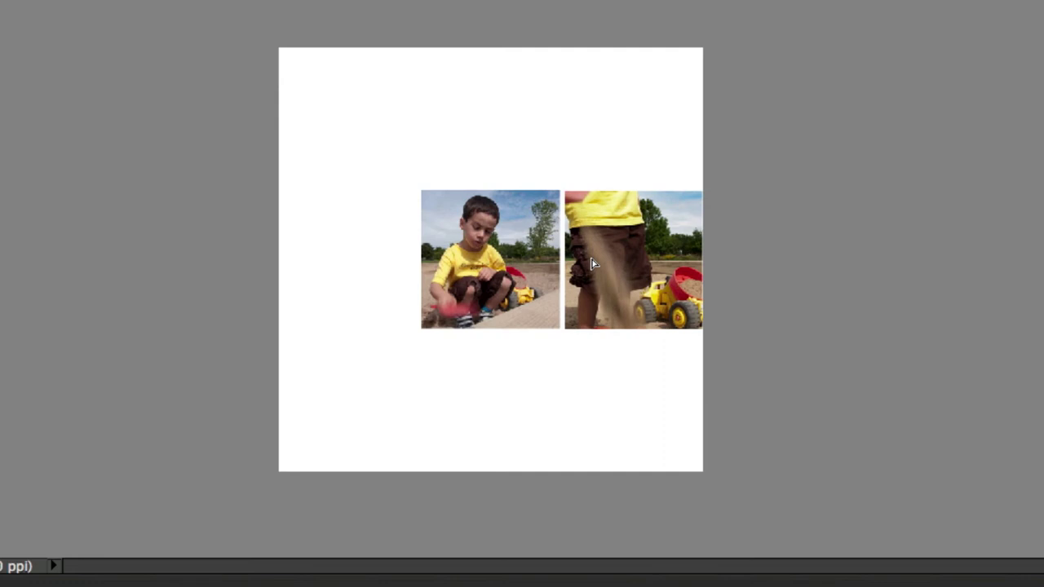
pyautogui.moveTo(593, 263); pyautogui.dragTo(590, 257)
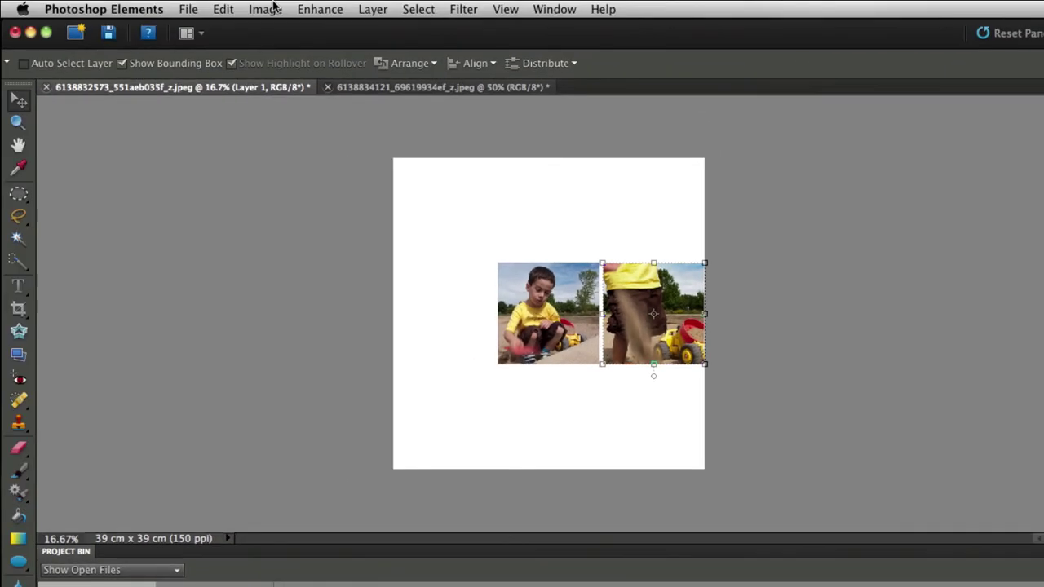
# Change the canvas width to 44 cm, keeping the 39 cm height.
pyautogui.click(372, 9)
pyautogui.moveTo(275, 15)
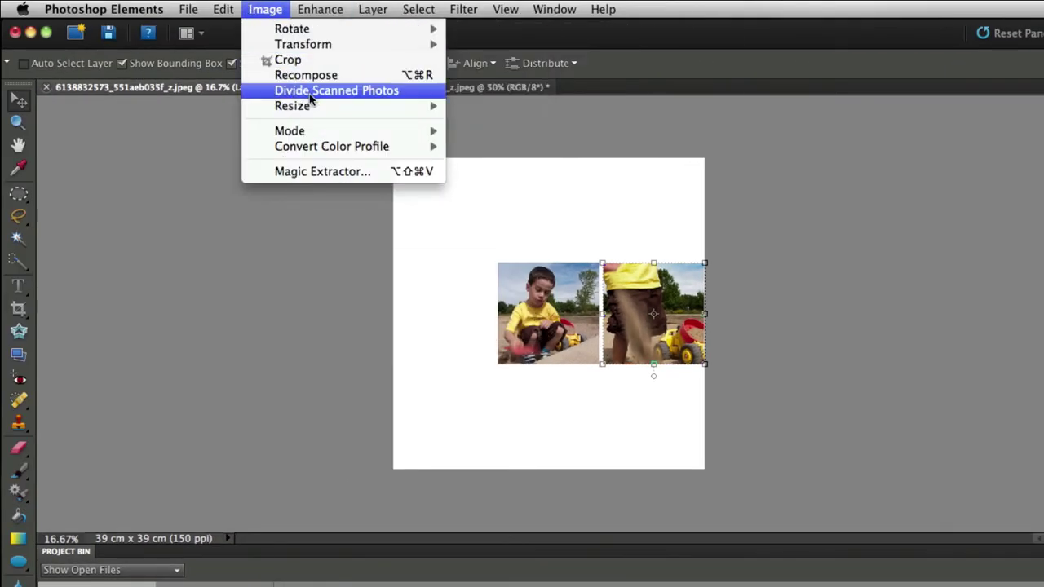
pyautogui.moveTo(350, 107)
pyautogui.click(516, 121)
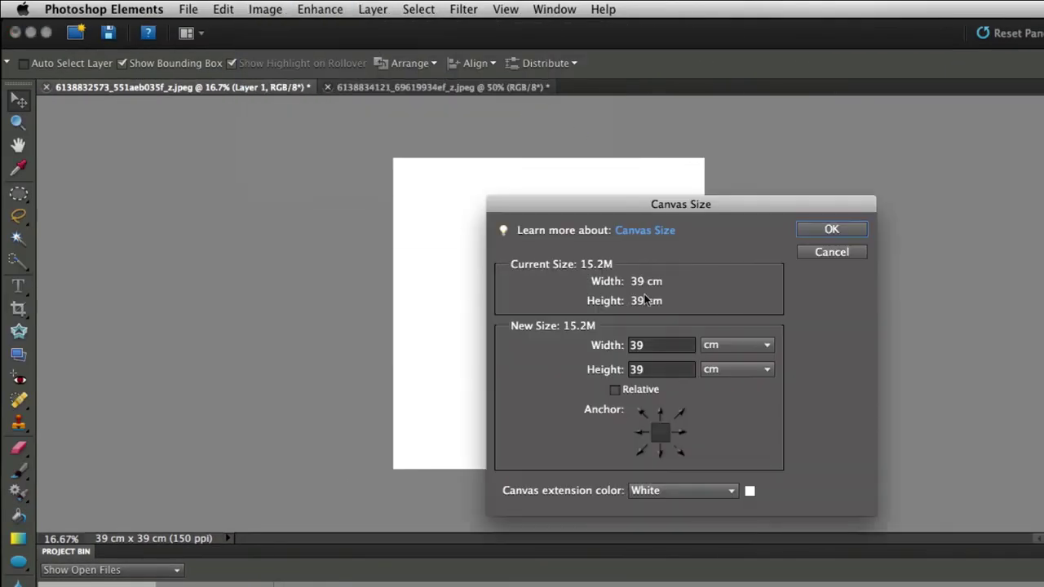
pyautogui.doubleClick(680, 346)
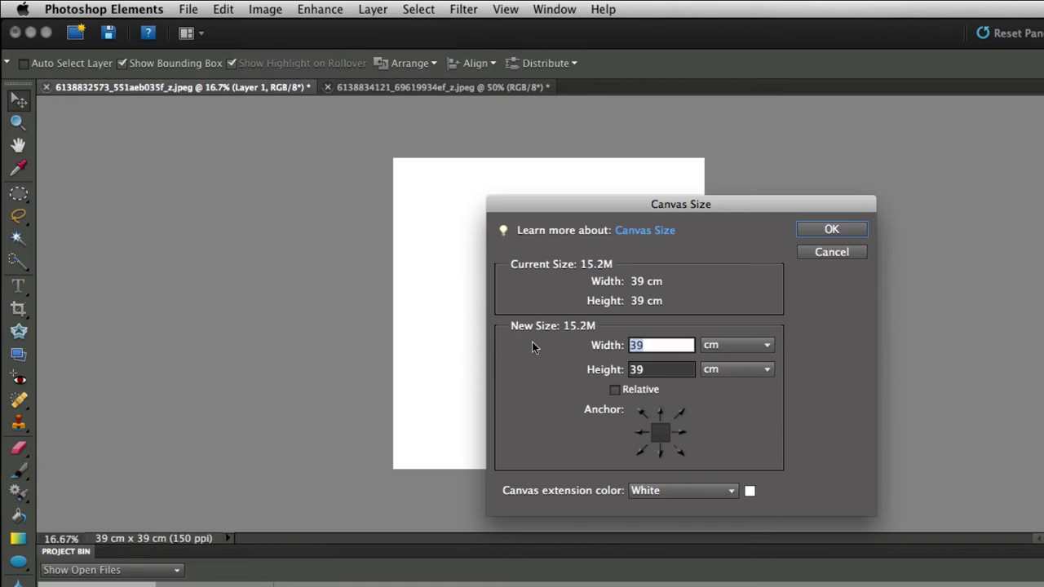
pyautogui.write('44')
pyautogui.press('Return')
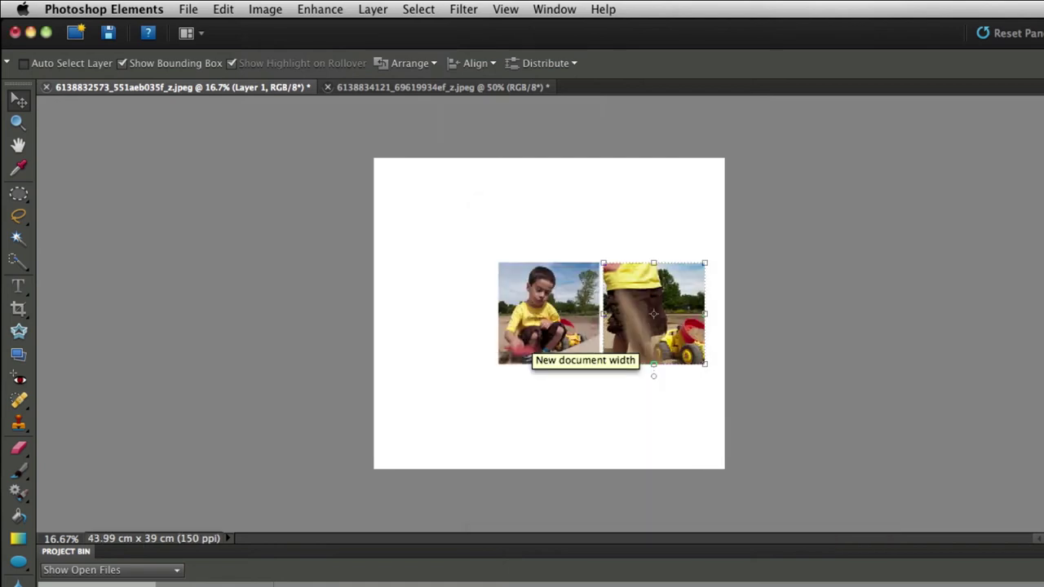
# Open the third Desktop JPEG, the sneaker on the mesh floor by the pink slide.
pyautogui.click(184, 12)
pyautogui.click(217, 44)
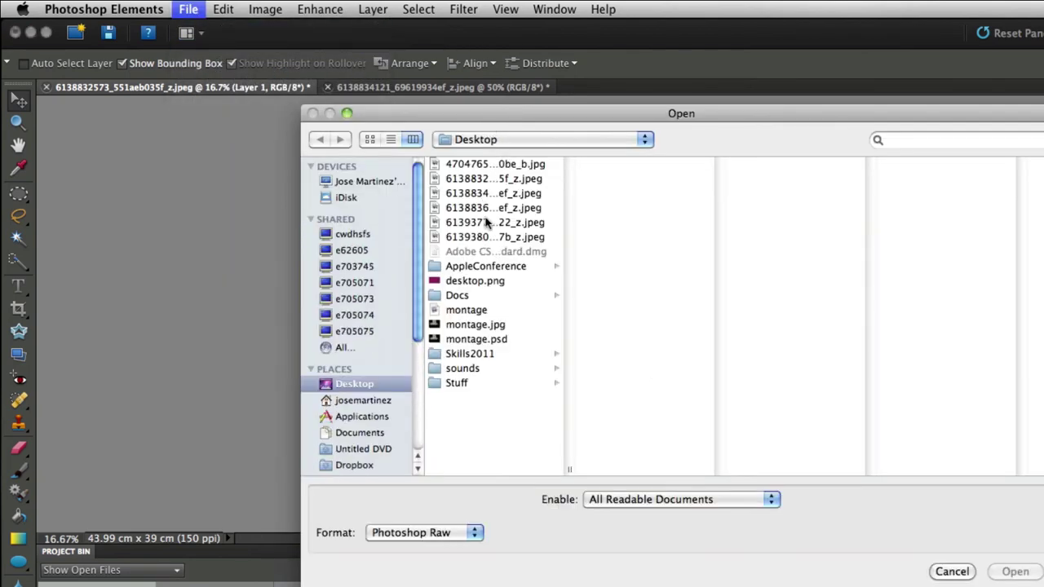
pyautogui.click(486, 222)
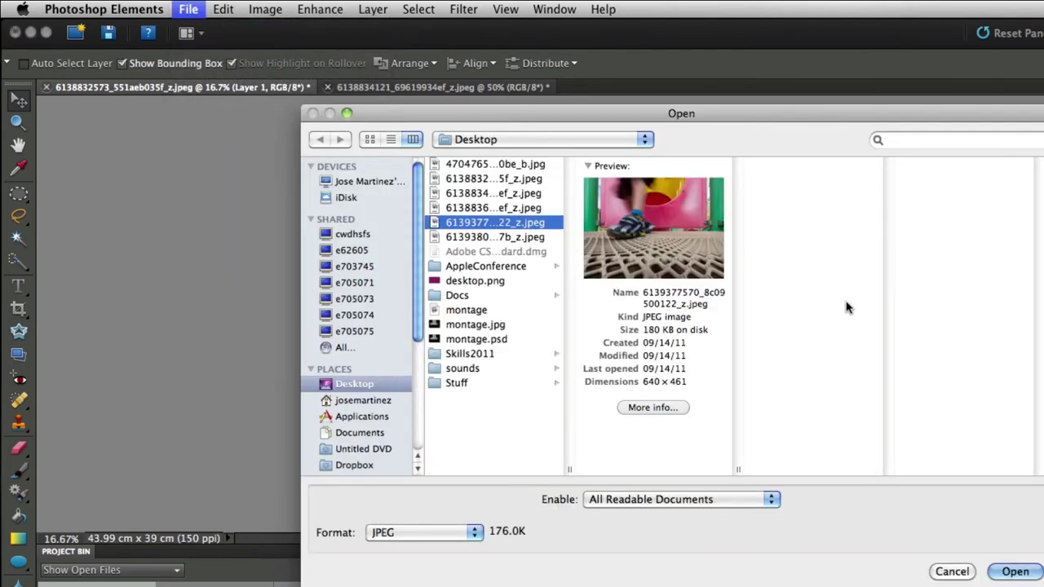
pyautogui.click(1017, 570)
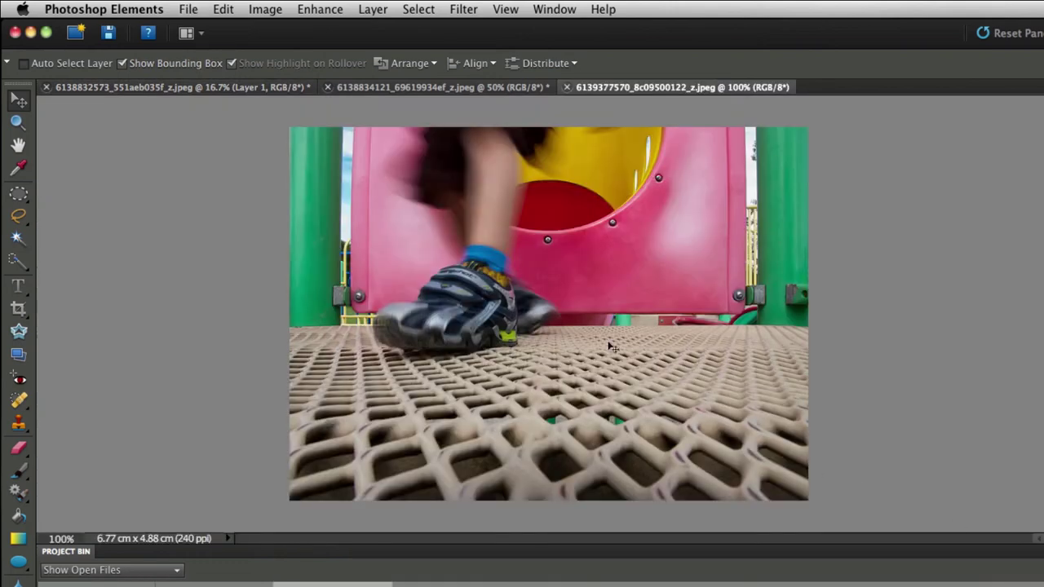
# Crop the sneaker photo to a 5 x 5 in square centred on the foot and slide opening.
pyautogui.click(18, 308)
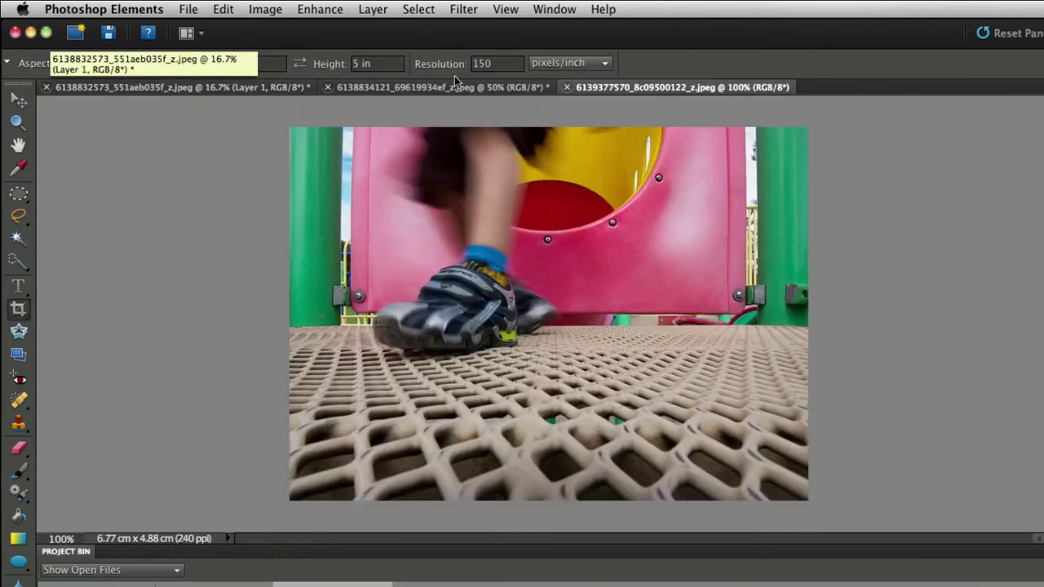
pyautogui.moveTo(395, 127)
pyautogui.mouseDown()
pyautogui.moveTo(711, 294)
pyautogui.moveTo(835, 411)
pyautogui.mouseUp()
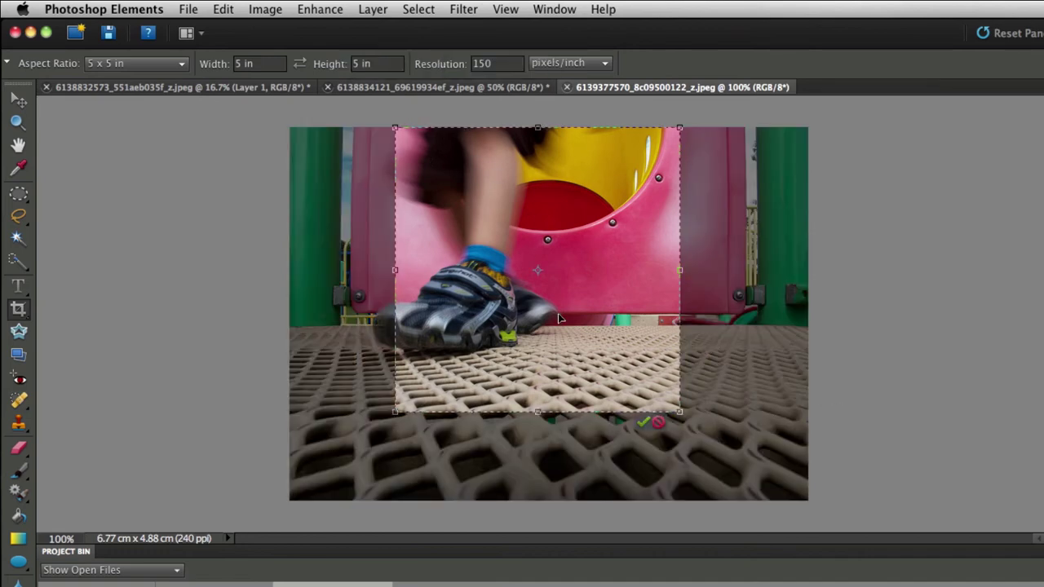
pyautogui.moveTo(679, 410)
pyautogui.mouseDown()
pyautogui.moveTo(670, 389)
pyautogui.moveTo(623, 355)
pyautogui.mouseUp()
pyautogui.moveTo(584, 288); pyautogui.dragTo(618, 288)
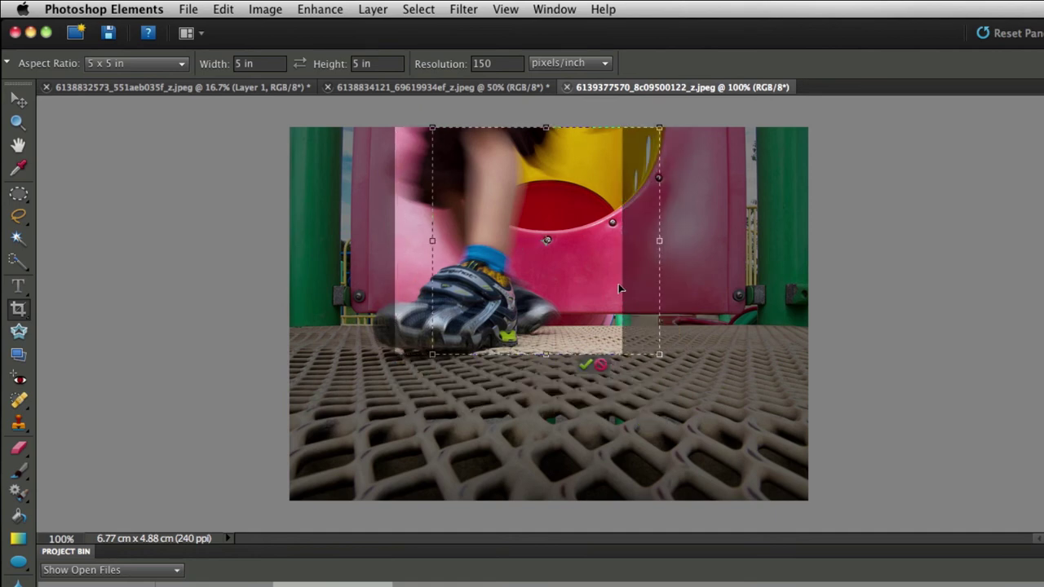
pyautogui.press('Return')
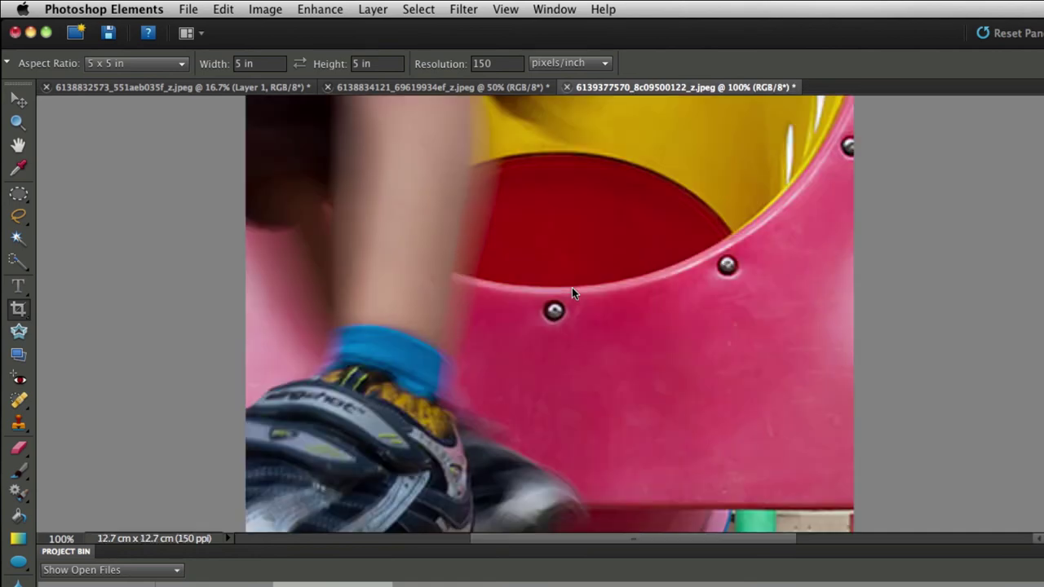
pyautogui.press('super+minus')
pyautogui.press('super+minus')
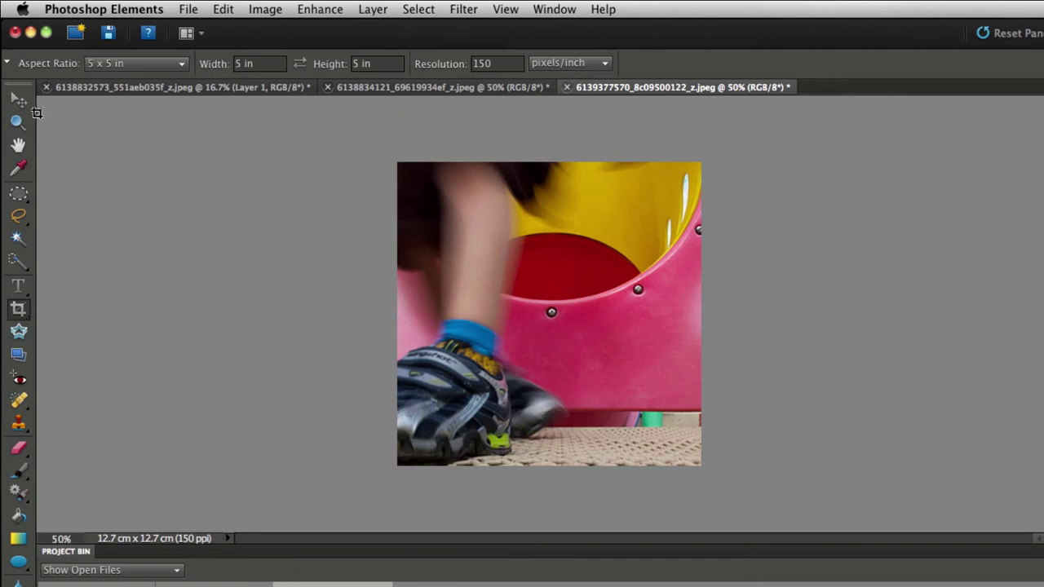
# Copy the cropped sneaker photo into the montage and place it left of the boy photo.
pyautogui.click(18, 99)
pyautogui.moveTo(485, 289); pyautogui.dragTo(73, 581)
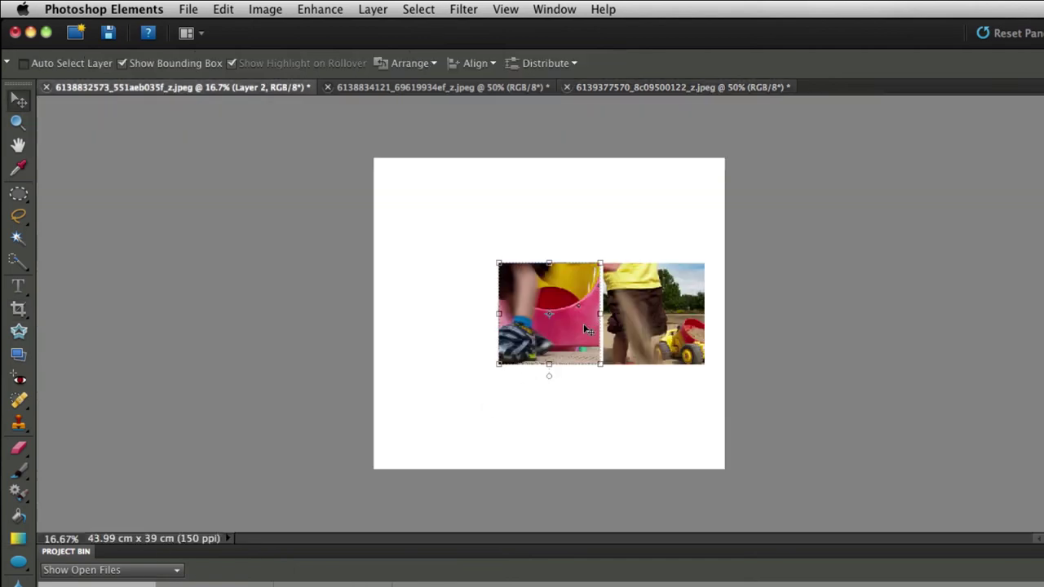
pyautogui.moveTo(586, 329); pyautogui.dragTo(477, 326)
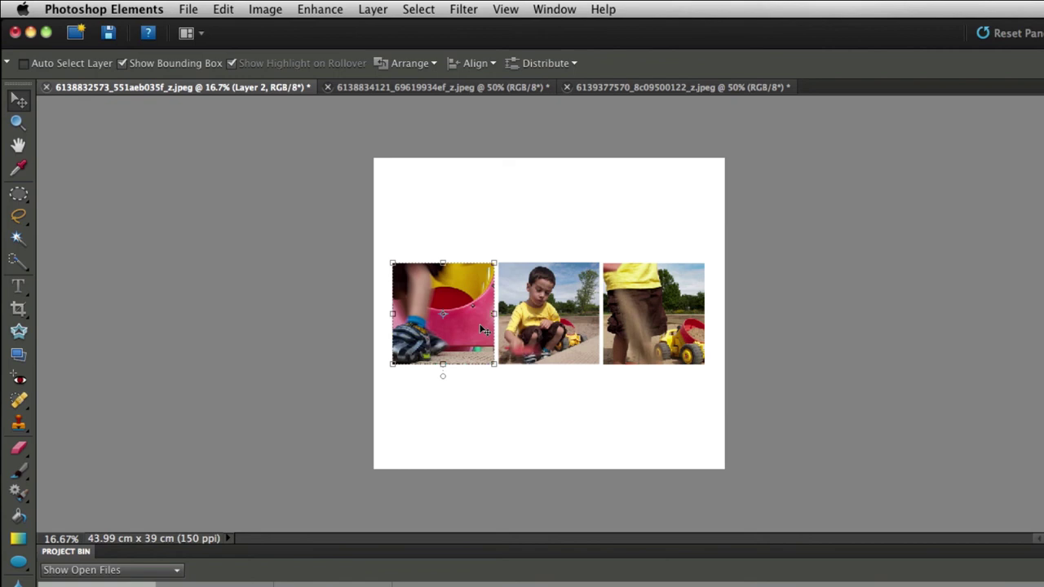
# Save the montage as montage.psd, overwriting the existing file.
pyautogui.click(198, 11)
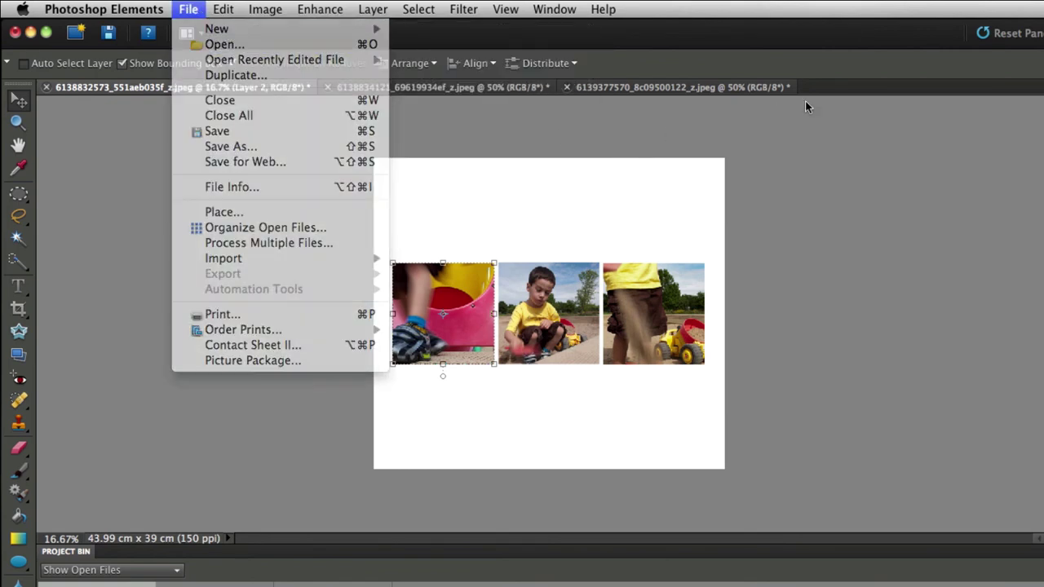
pyautogui.click(805, 106)
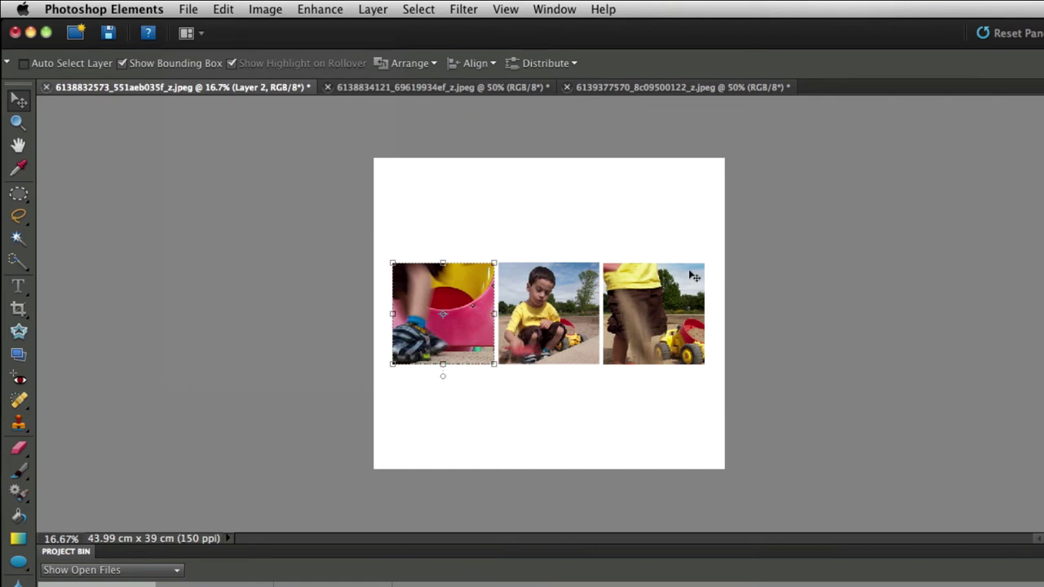
pyautogui.click(188, 8)
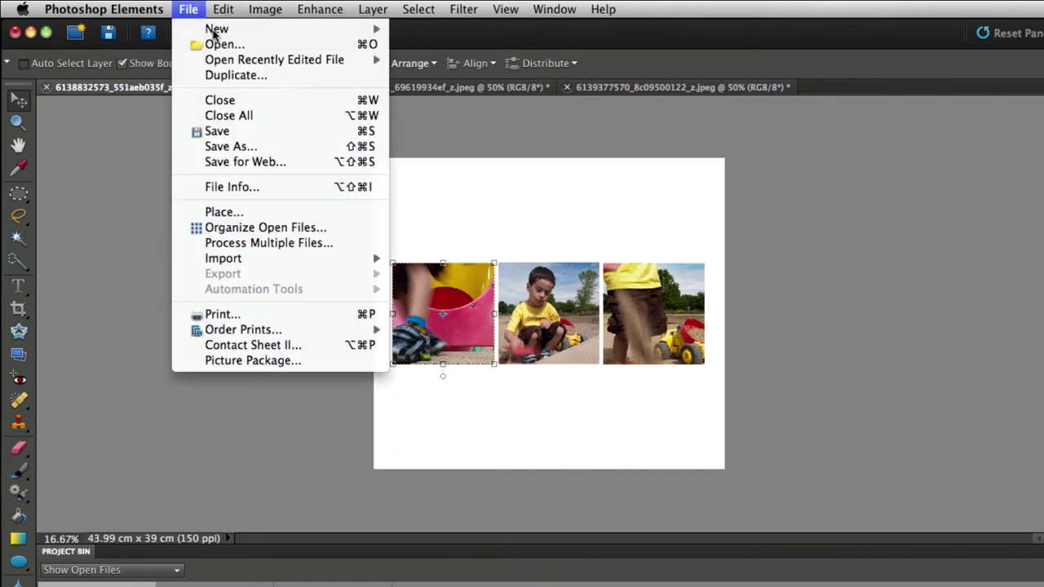
pyautogui.click(223, 150)
pyautogui.click(848, 248)
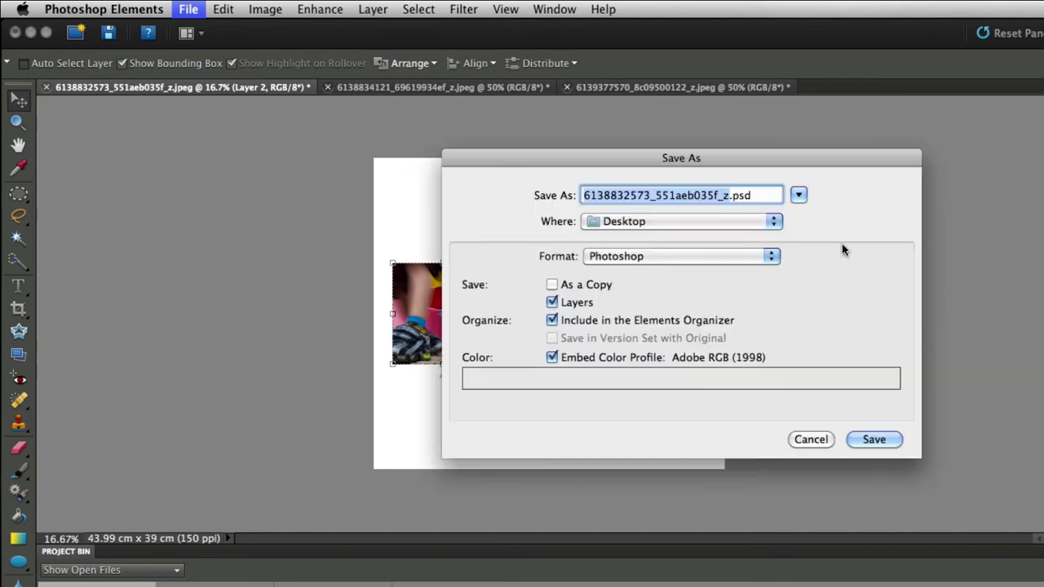
pyautogui.write('montage')
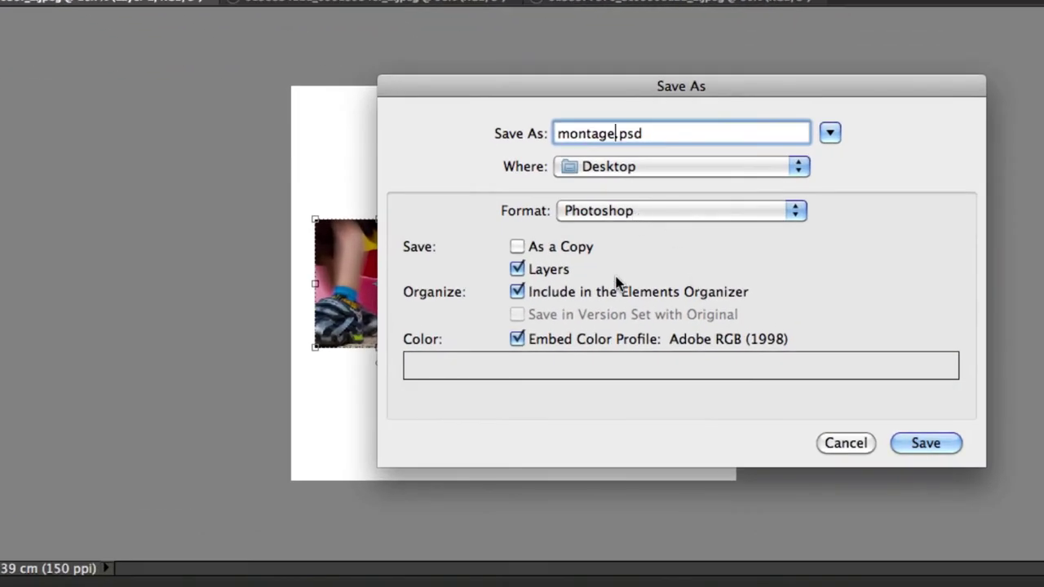
pyautogui.click(914, 440)
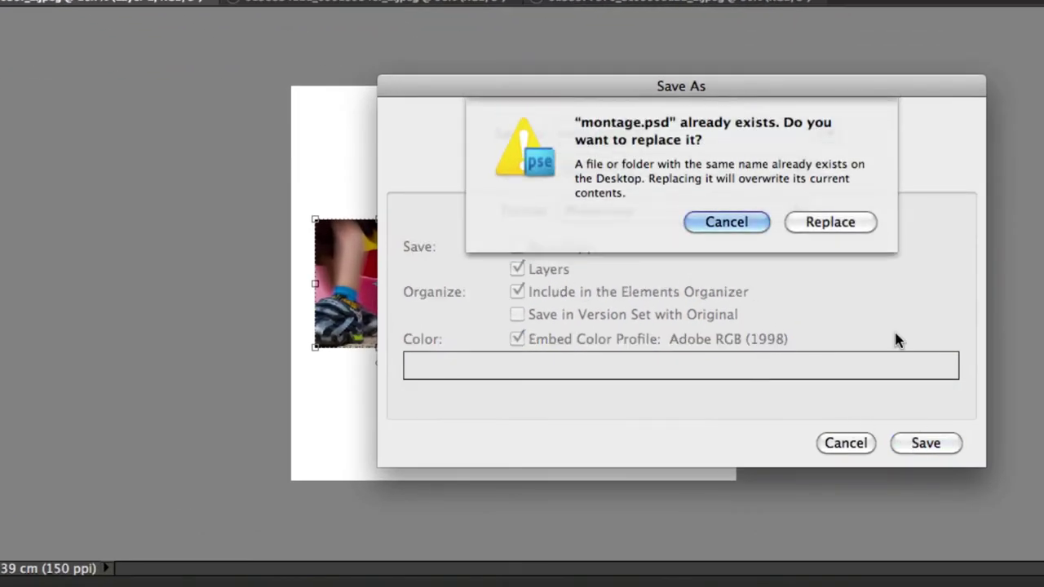
pyautogui.click(840, 225)
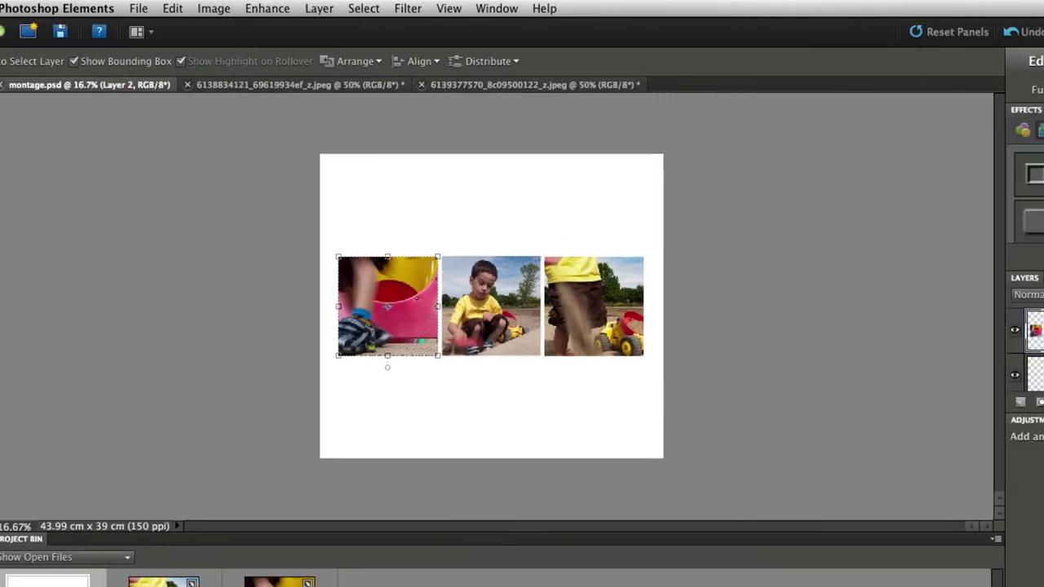
pyautogui.scroll(1, 1040, 353)
pyautogui.scroll(-1, 1040, 352)
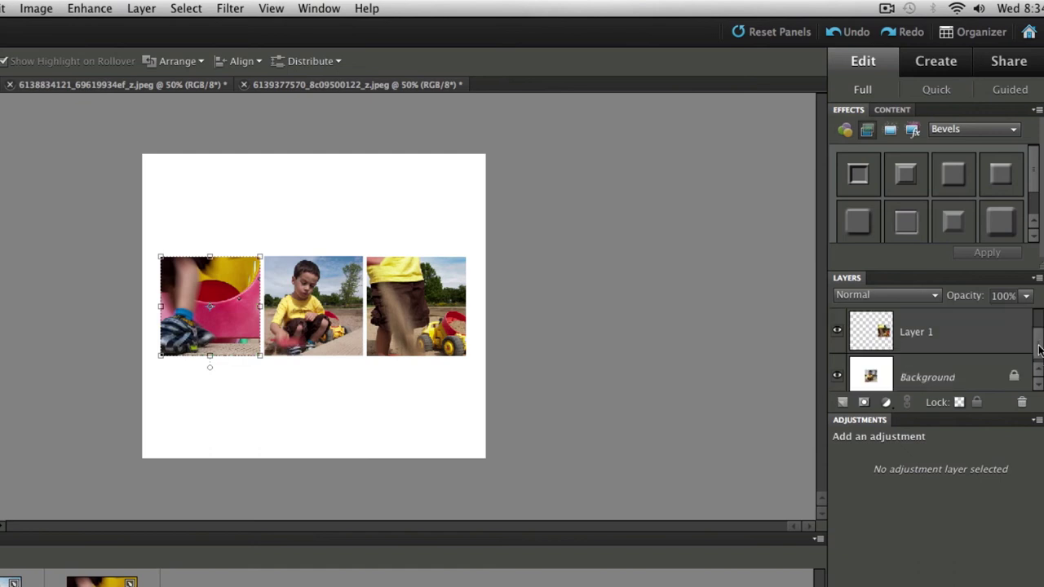
pyautogui.scroll(1, 1039, 348)
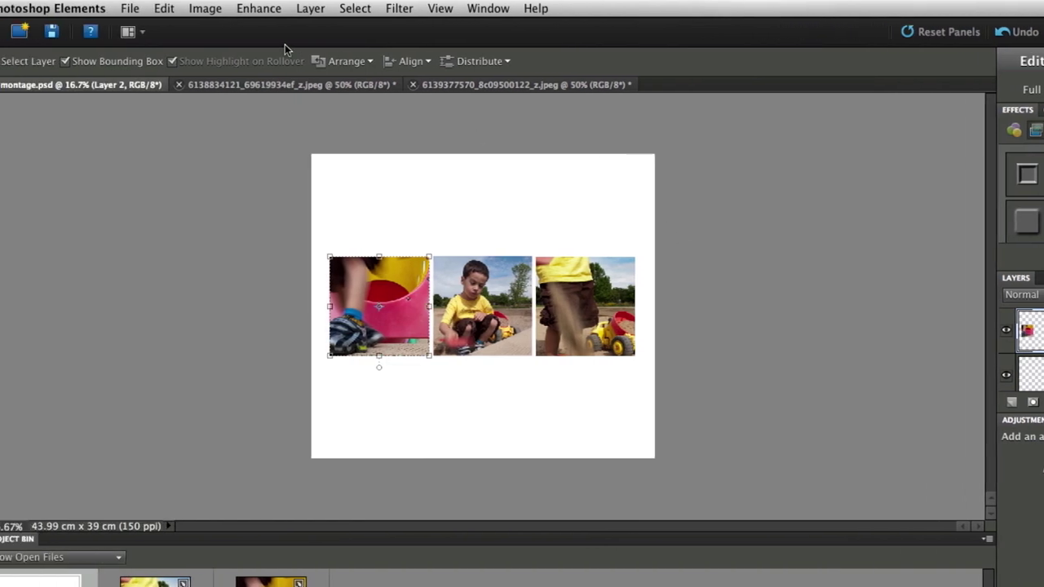
# Begin a Save As with JPEG chosen as the format, then cancel it.
pyautogui.click(184, 9)
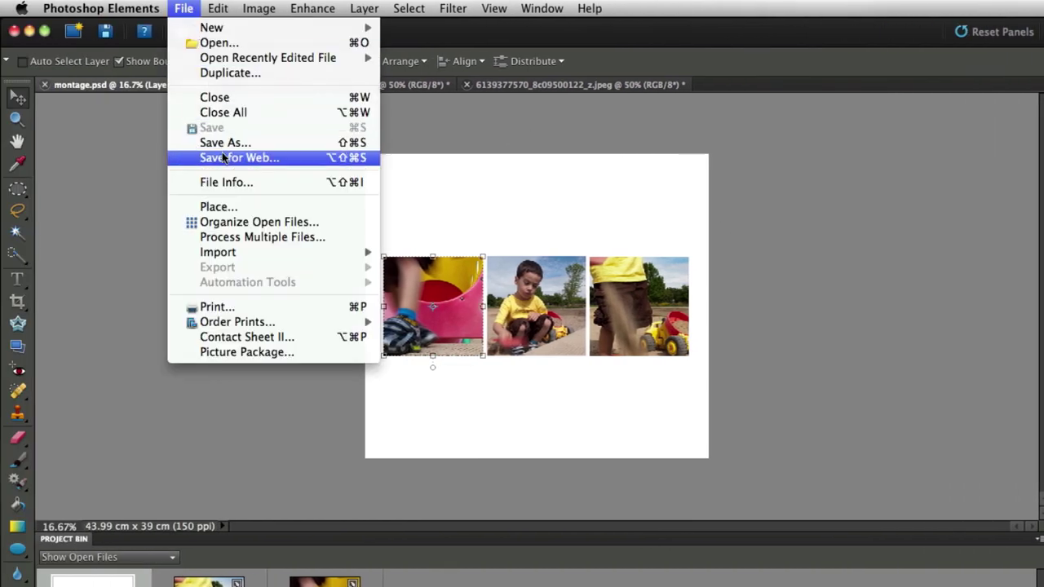
pyautogui.click(233, 221)
pyautogui.click(802, 245)
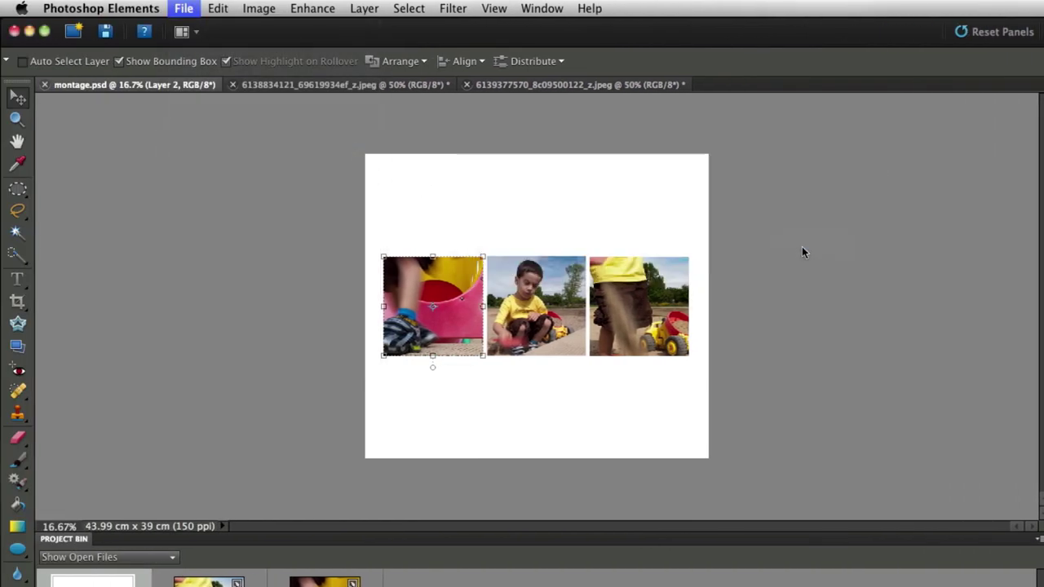
pyautogui.click(750, 253)
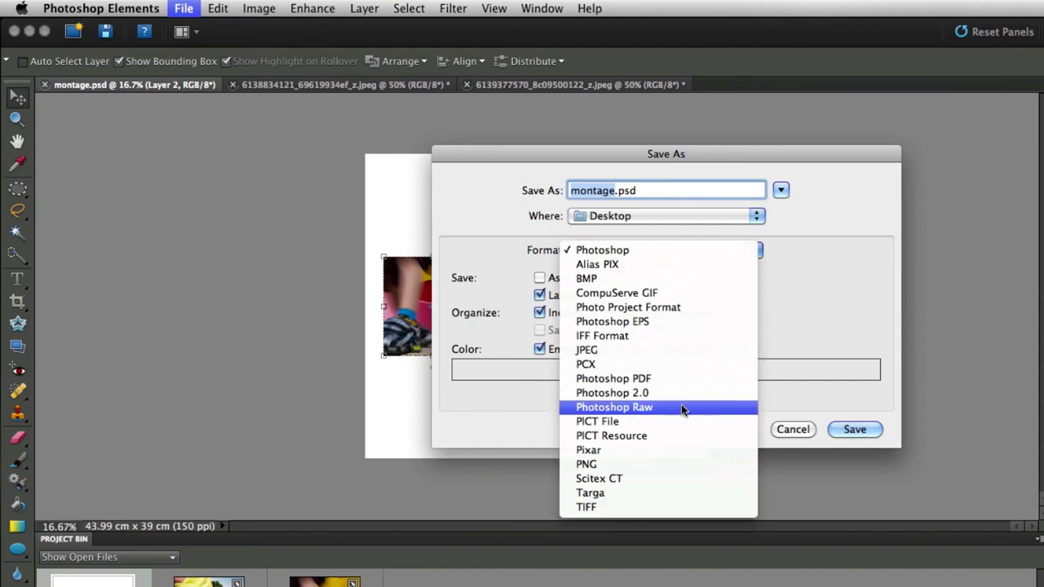
pyautogui.click(682, 359)
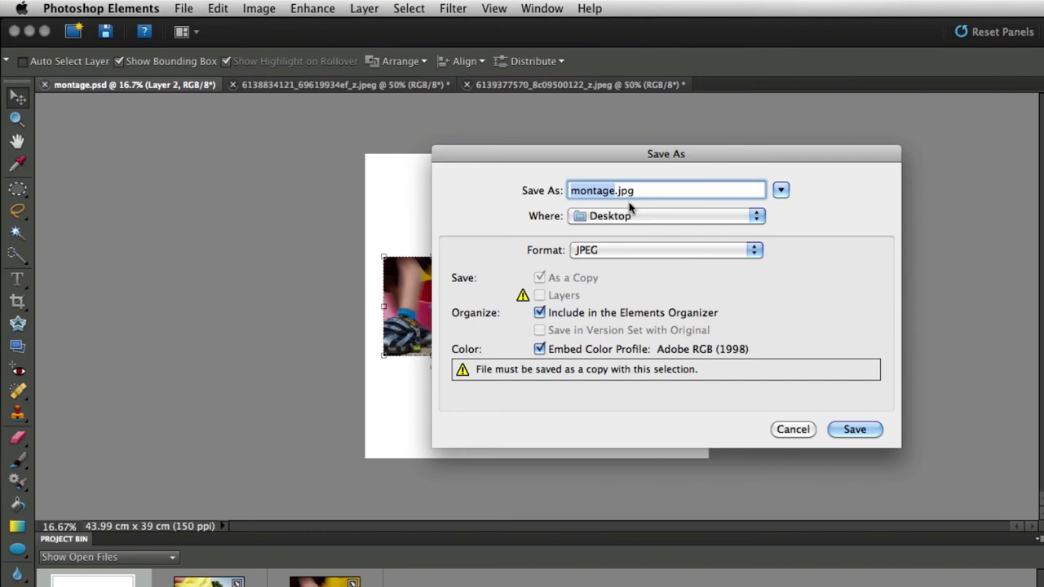
pyautogui.click(793, 430)
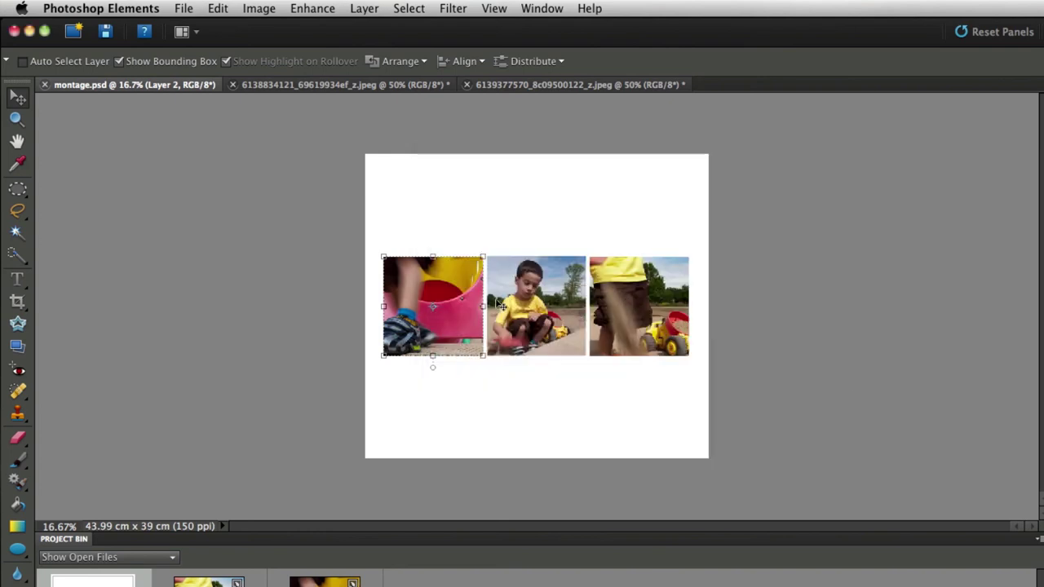
# Save the layered montage in Photoshop format as montageflat.psd.
pyautogui.click(369, 15)
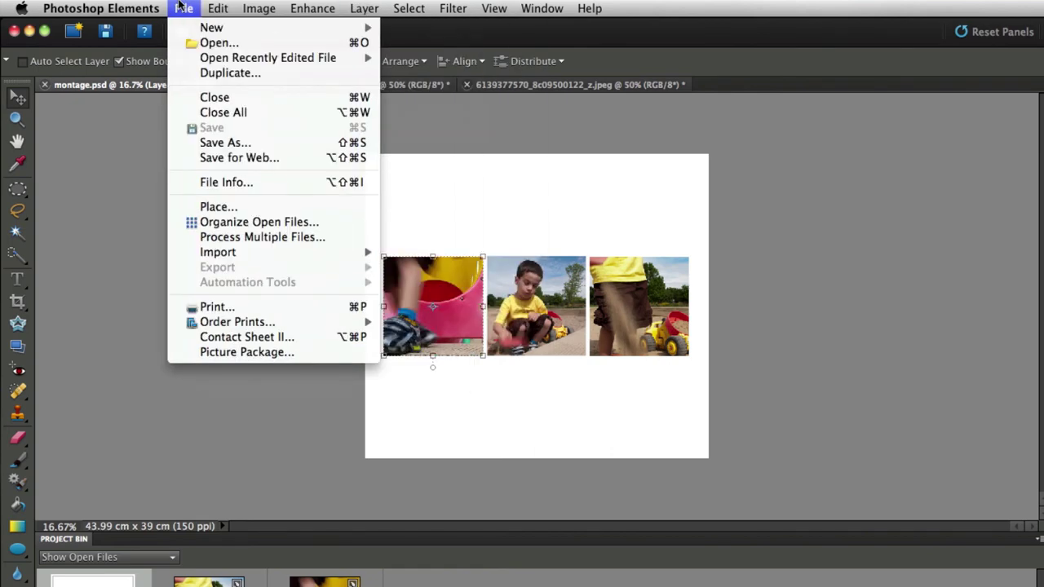
pyautogui.click(181, 8)
pyautogui.click(183, 9)
pyautogui.click(220, 135)
pyautogui.click(188, 8)
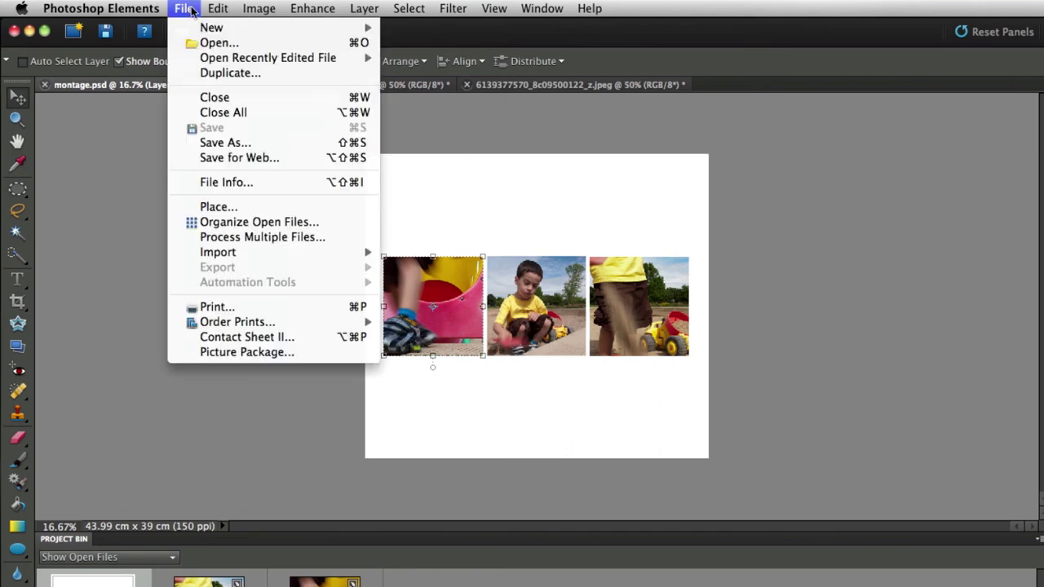
pyautogui.click(231, 138)
pyautogui.click(819, 241)
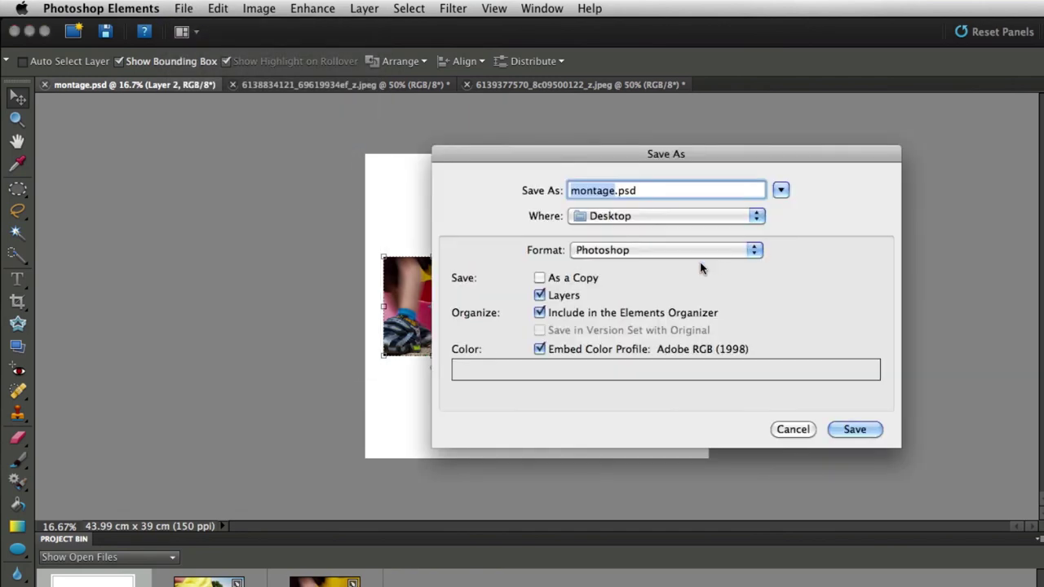
pyautogui.click(616, 190)
pyautogui.write('final')
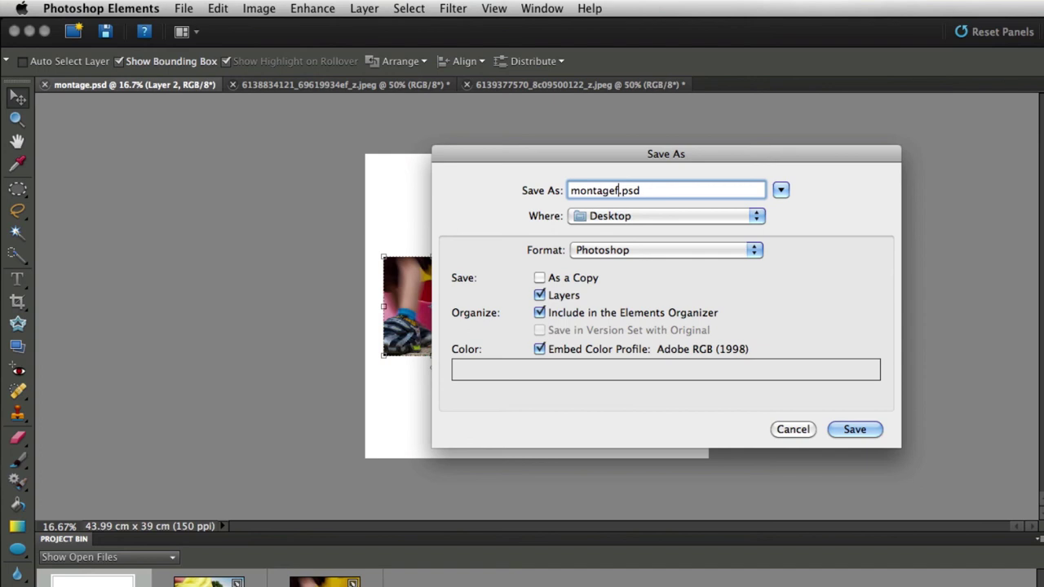
pyautogui.press('Return')
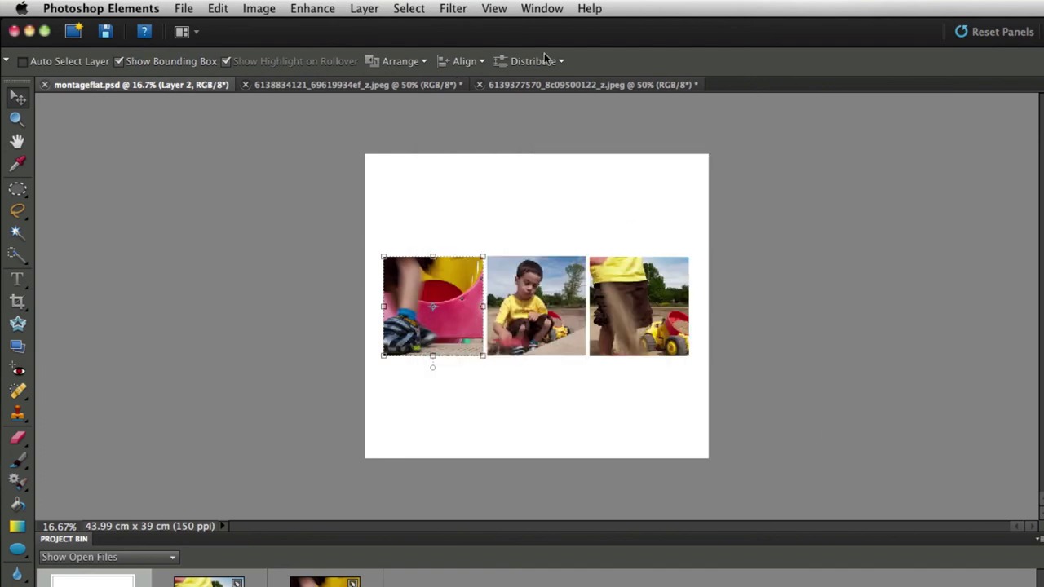
# Flatten the montage into a single layer.
pyautogui.click(364, 8)
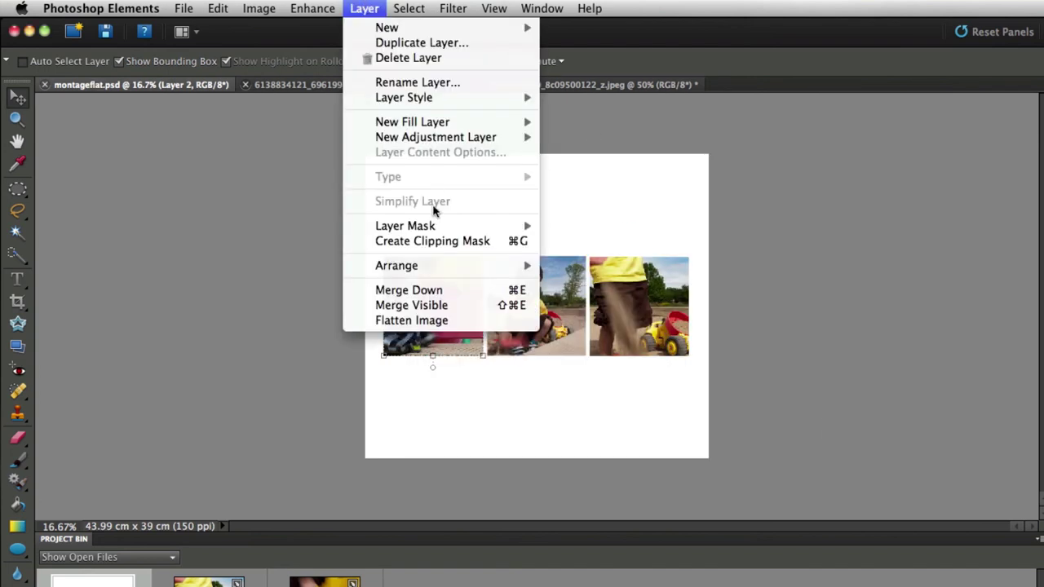
pyautogui.click(416, 320)
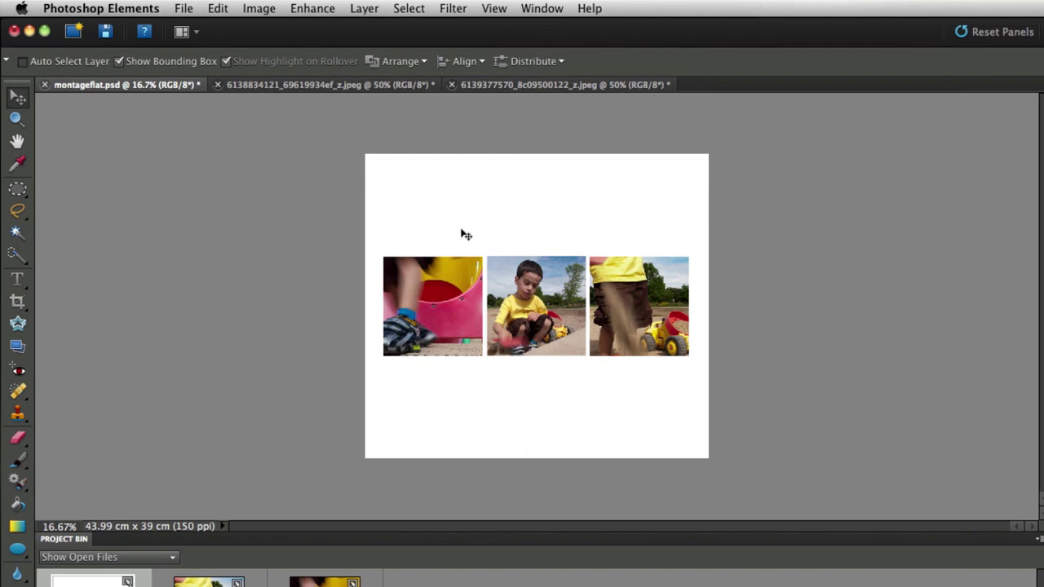
pyautogui.click(255, 10)
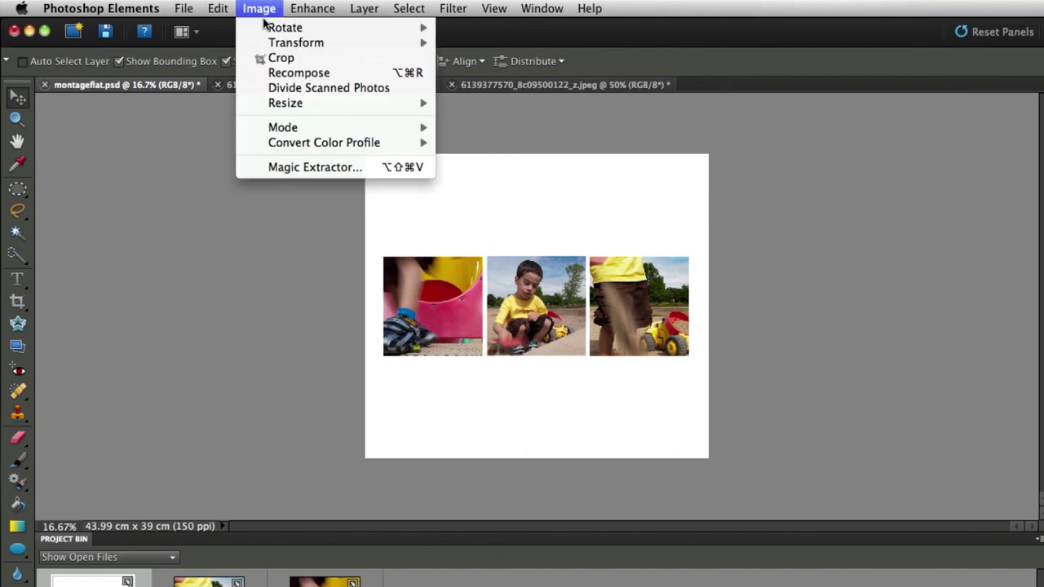
pyautogui.moveTo(292, 107)
pyautogui.click(16, 265)
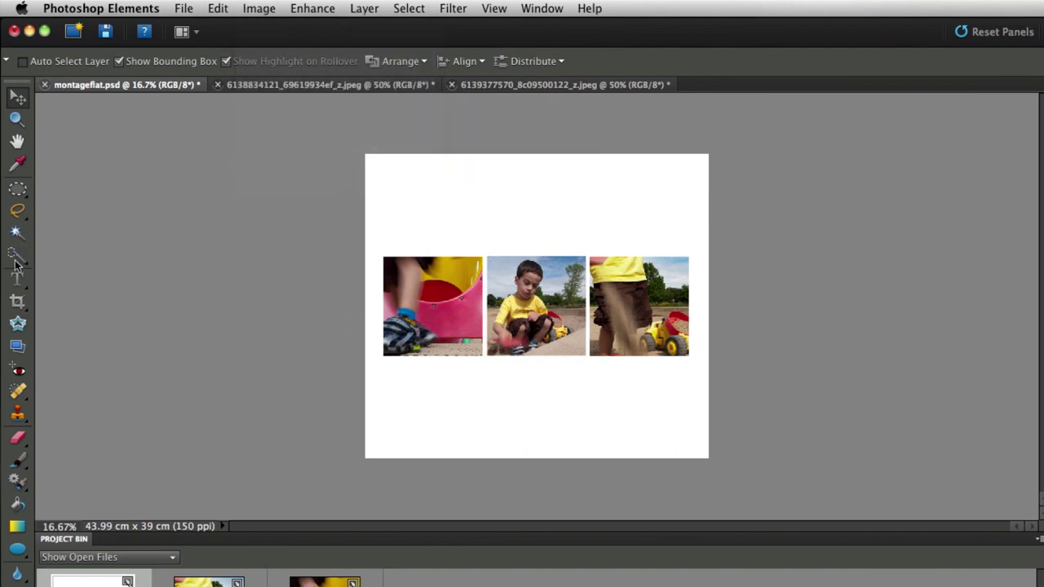
# Free-crop the canvas to a wide strip around the three photos, about 43.99 x 20.84 cm.
pyautogui.click(16, 300)
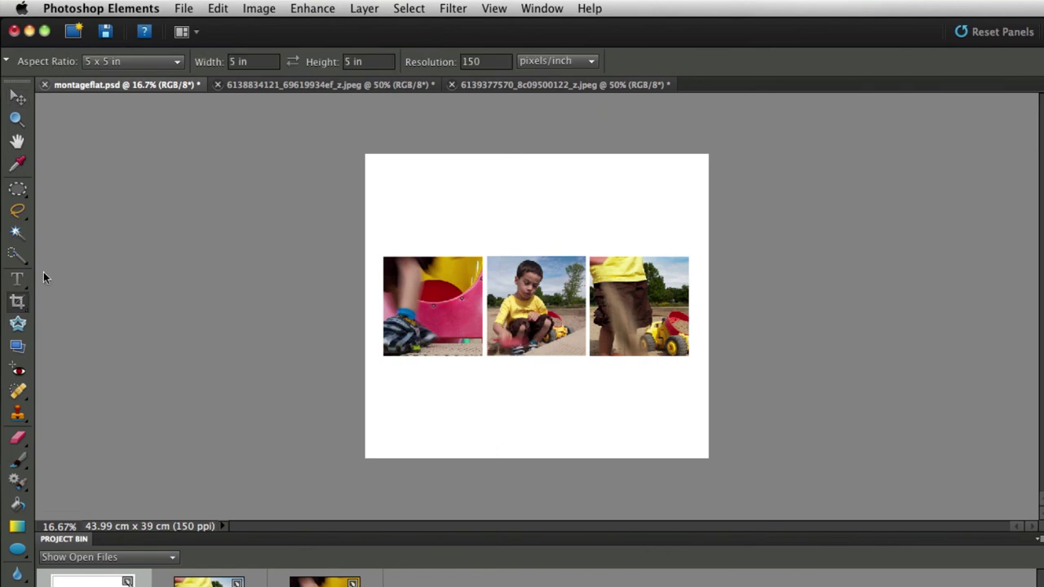
pyautogui.click(267, 65)
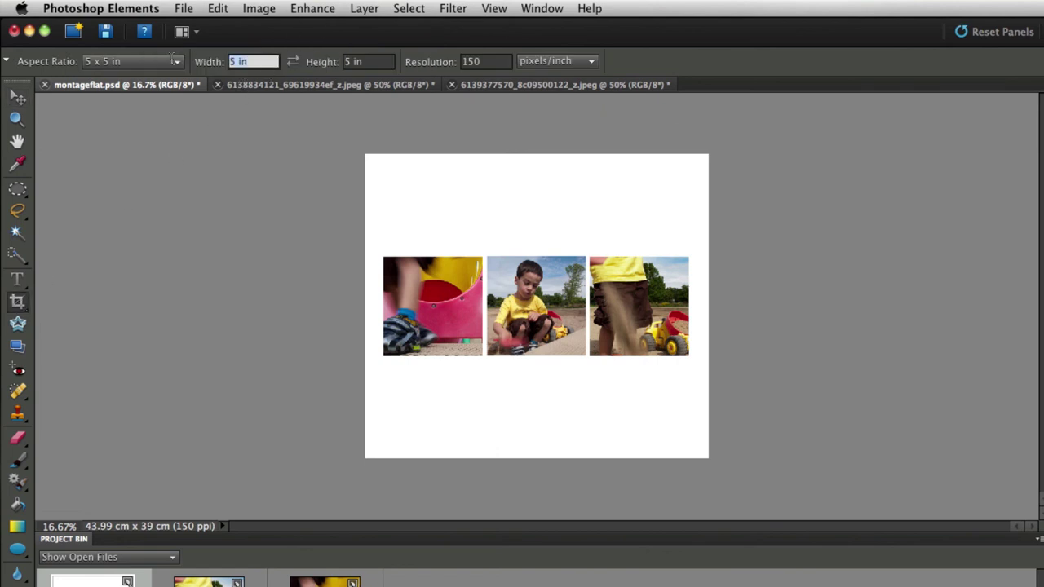
pyautogui.write('7in')
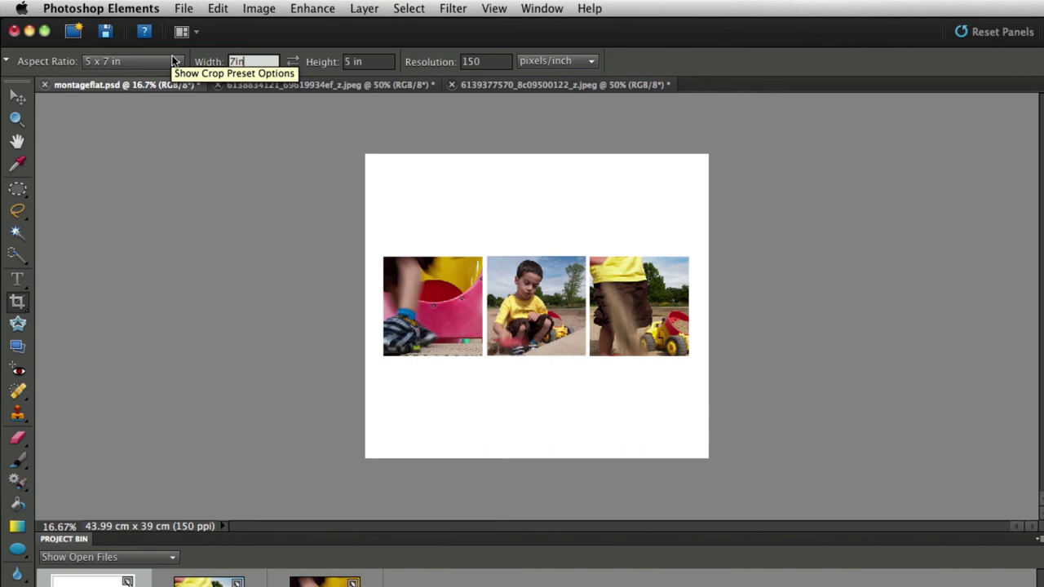
pyautogui.click(373, 62)
pyautogui.press('BackSpace')
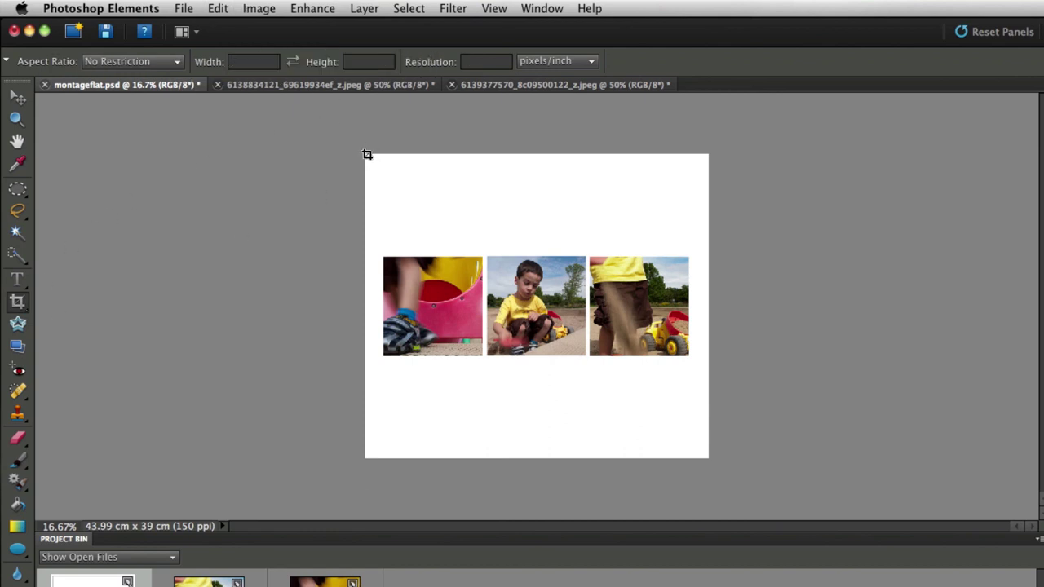
pyautogui.moveTo(371, 226); pyautogui.dragTo(751, 389)
pyautogui.press('Return')
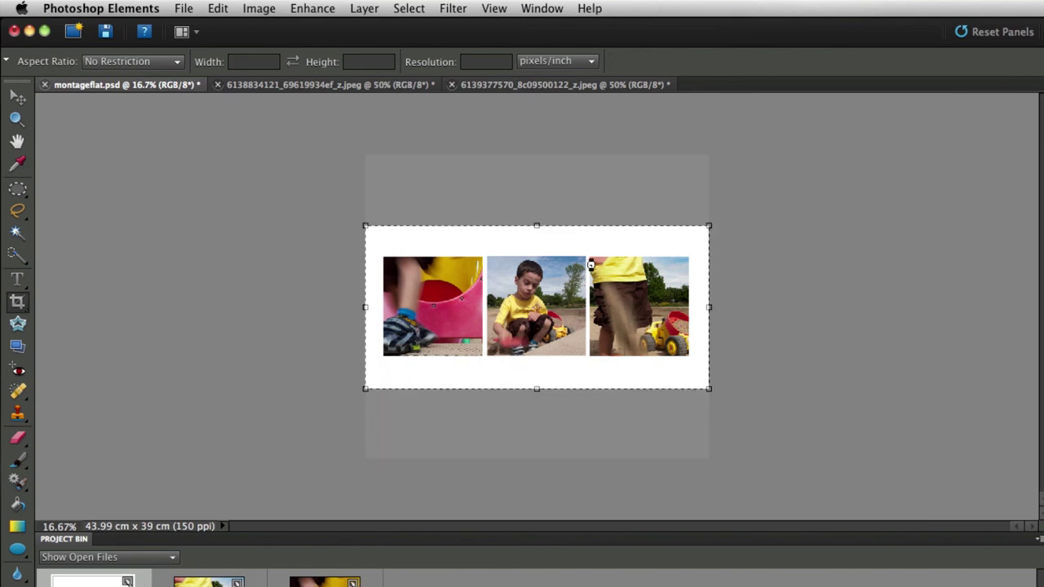
# Begin a Save As and rename the file to montagefinal.jpg.
pyautogui.click(183, 9)
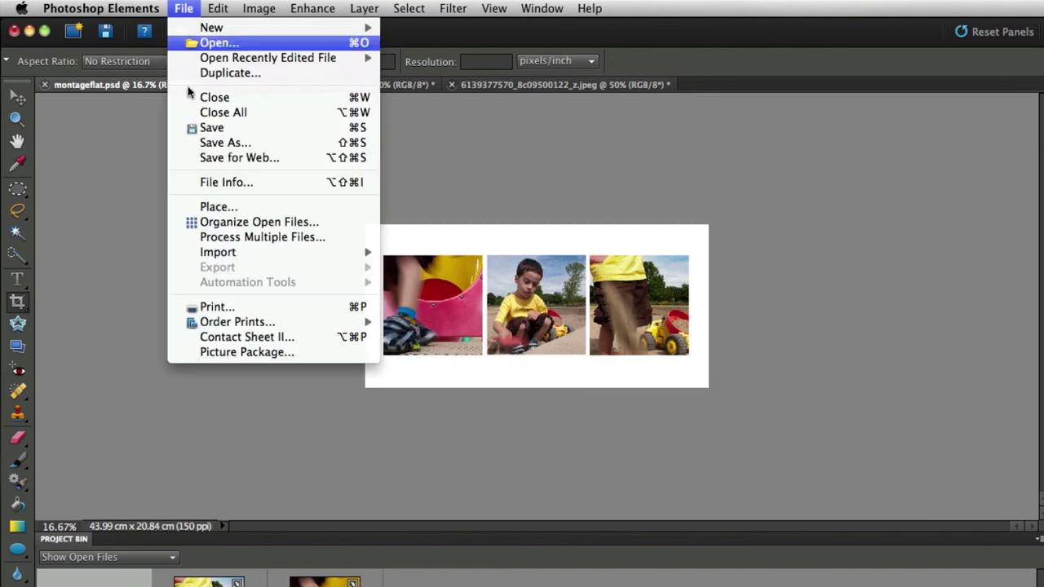
pyautogui.click(211, 140)
pyautogui.click(812, 244)
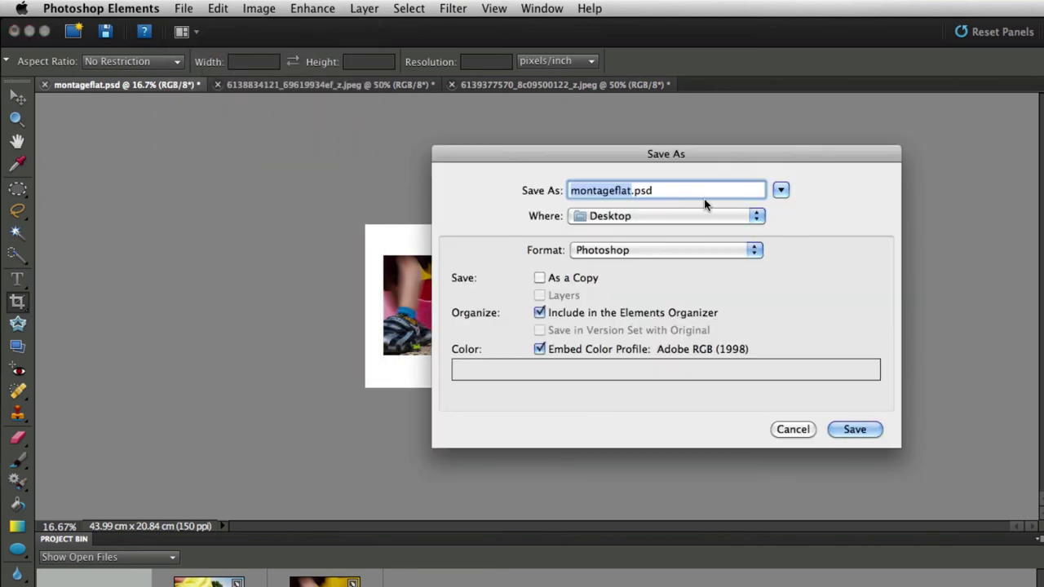
pyautogui.click(692, 191)
pyautogui.press('BackSpace')
pyautogui.press('BackSpace')
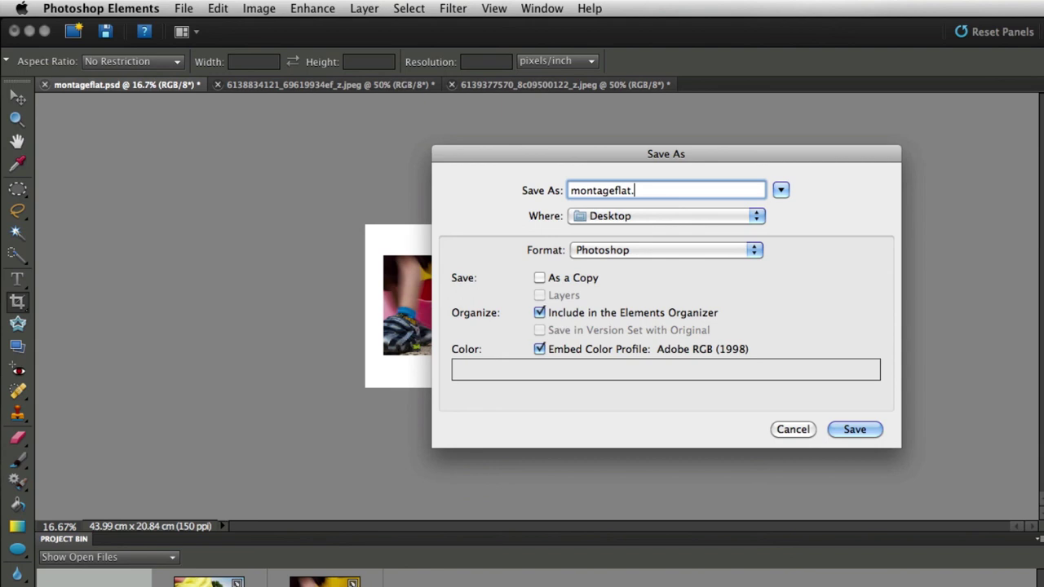
pyautogui.write('jpg')
pyautogui.click(632, 191)
pyautogui.press('BackSpace')
pyautogui.press('BackSpace')
pyautogui.press('BackSpace')
pyautogui.write('inal')
# Save it in JPEG format at quality 11.
pyautogui.click(755, 249)
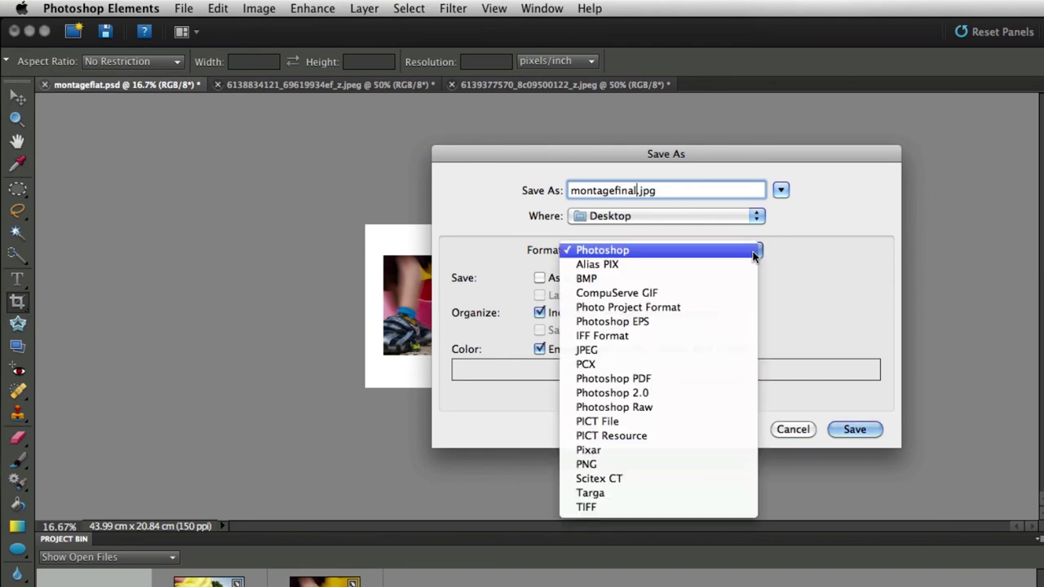
pyautogui.click(676, 351)
pyautogui.click(844, 426)
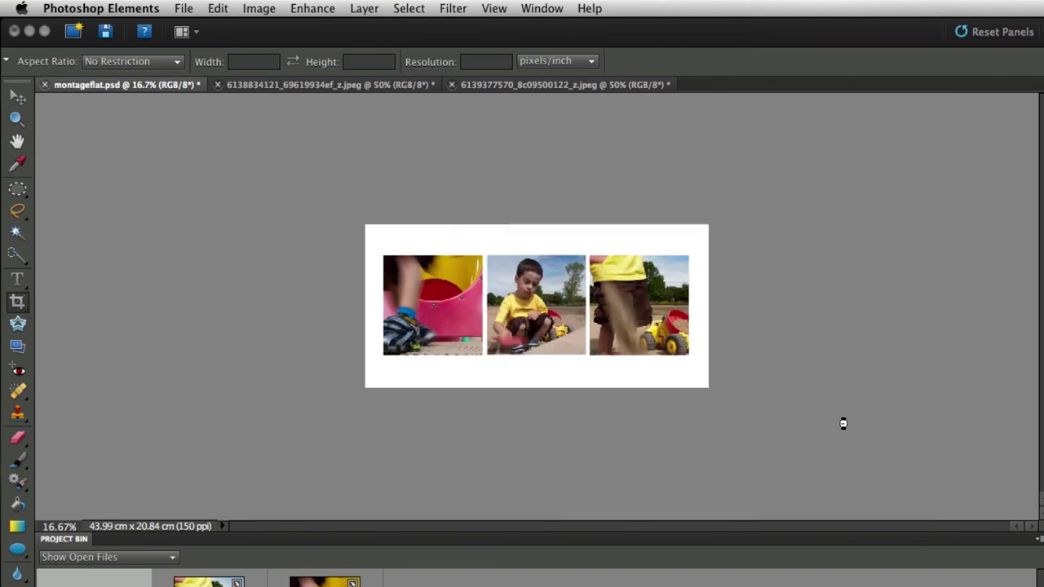
pyautogui.moveTo(649, 237); pyautogui.dragTo(929, 196)
pyautogui.moveTo(930, 286); pyautogui.dragTo(919, 286)
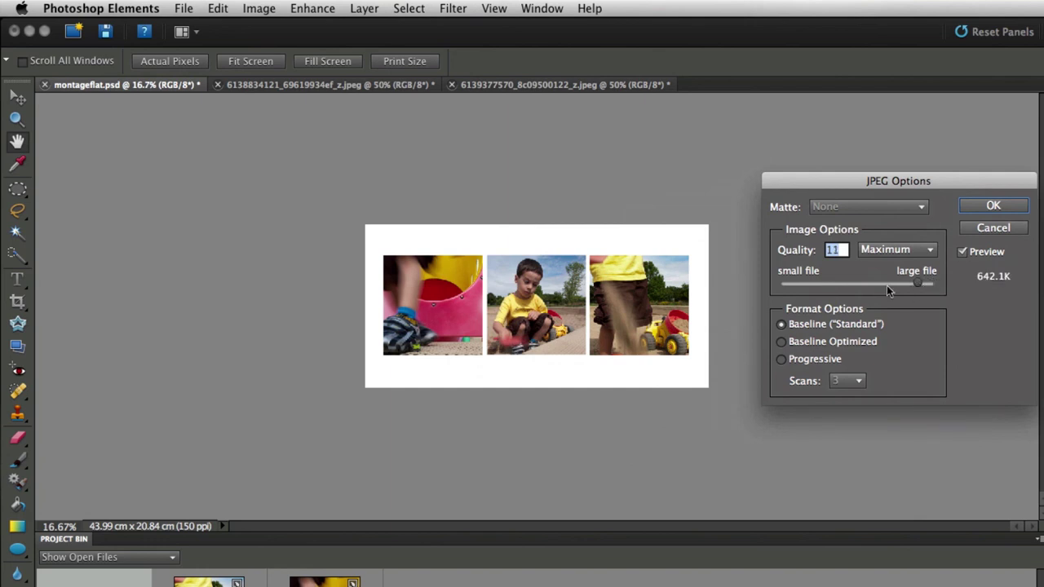
pyautogui.click(983, 209)
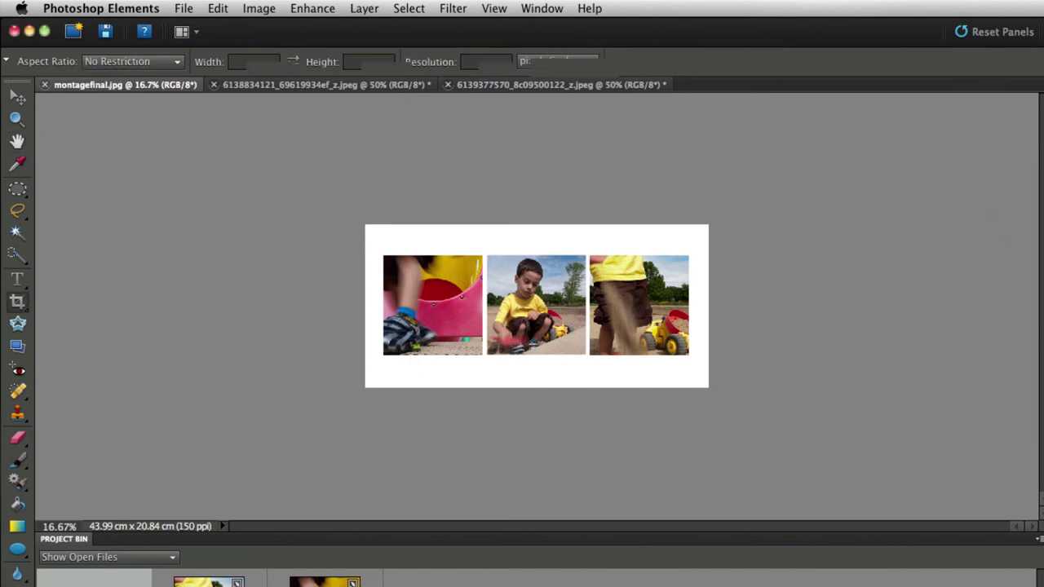